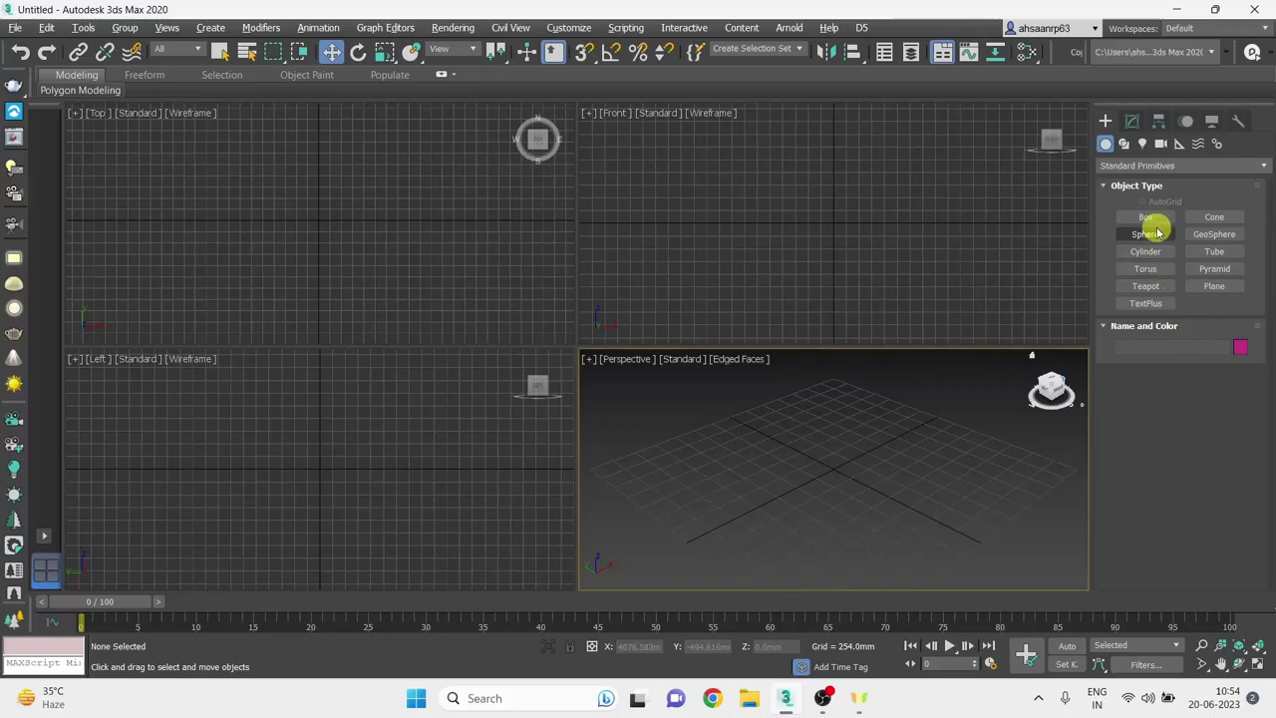
Create a box primitive in the maximized Perspective viewport.
{"action": "left_click", "coordinate": [1146, 216]}
{"action": "mouse_move", "coordinate": [712, 471]}
{"action": "left_mouse_down"}
{"action": "mouse_move", "coordinate": [810, 518]}
{"action": "mouse_move", "coordinate": [967, 449]}
{"action": "left_mouse_up"}
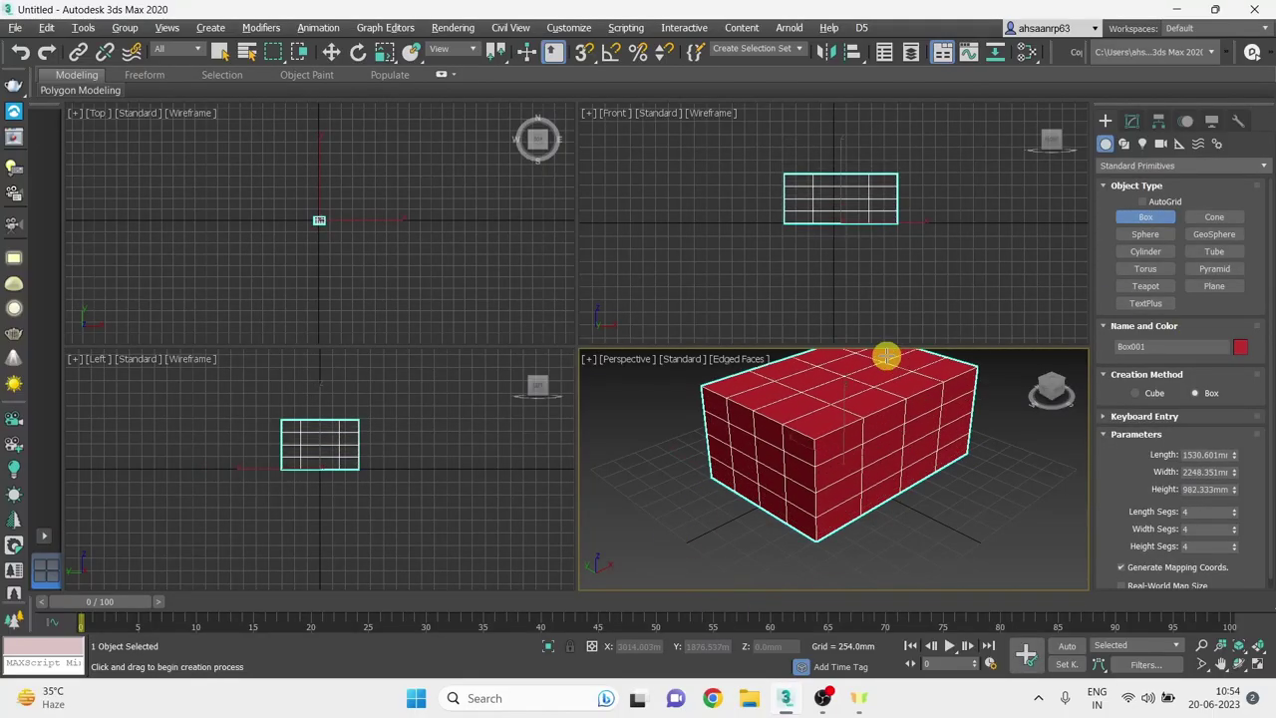
{"action": "key", "text": "w"}
{"action": "key", "text": "alt+w"}
{"action": "scroll", "coordinate": [848, 459], "scroll_direction": "down", "scroll_amount": 3}
{"action": "scroll", "coordinate": [738, 379], "scroll_direction": "up", "scroll_amount": 5}
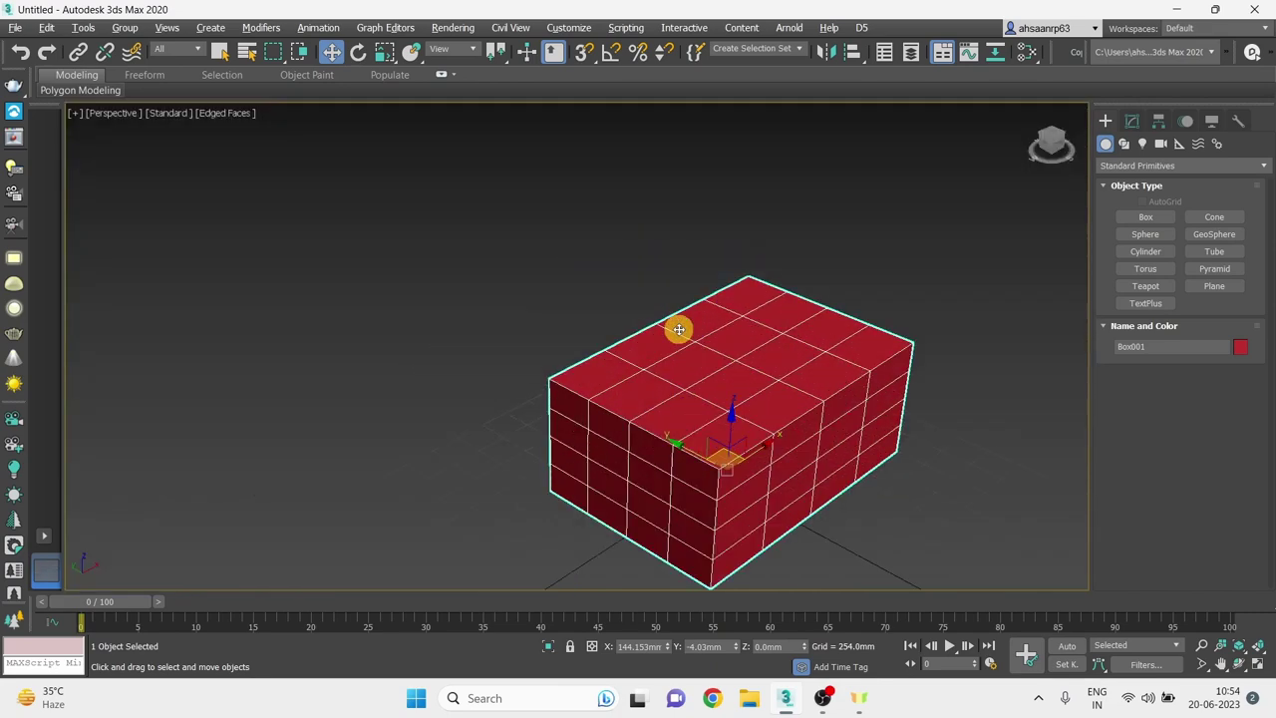
{"action": "middle_click_drag", "start_coordinate": [801, 533], "coordinate": [721, 419], "text": "alt"}
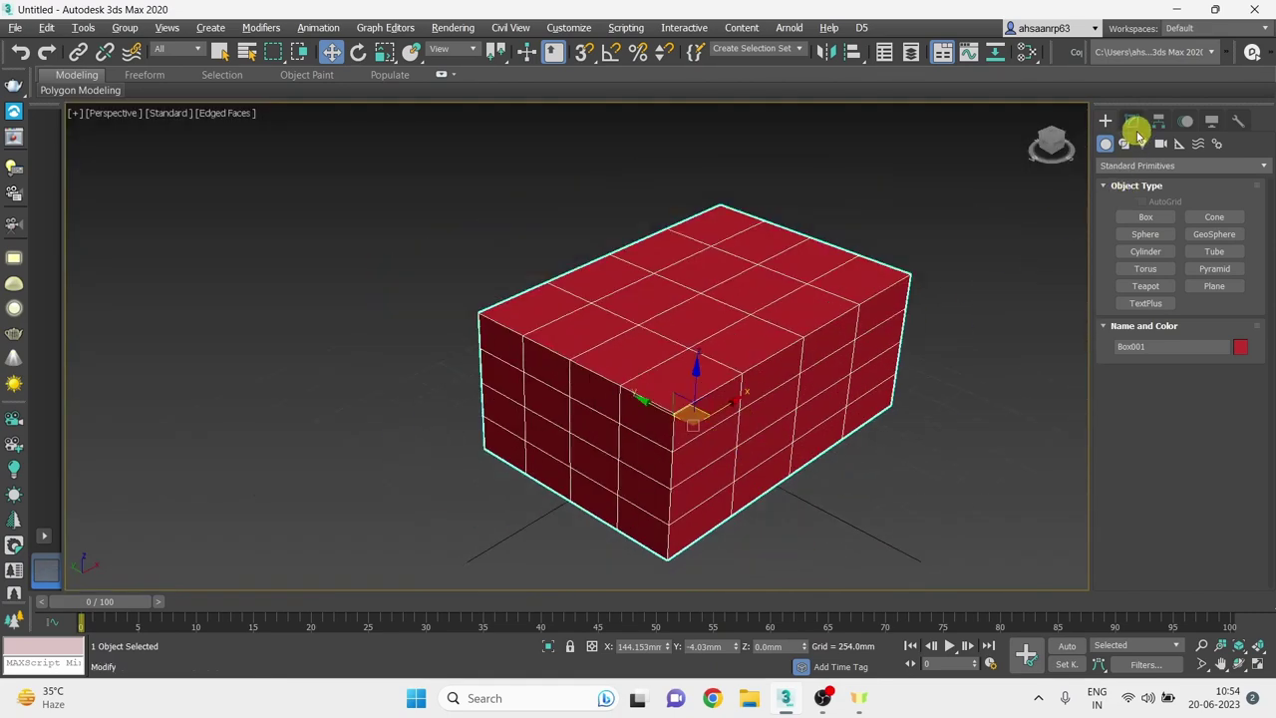
Set Box001's length, width and height segments to 1 each.
{"action": "left_click", "coordinate": [1136, 130]}
{"action": "left_click_drag", "start_coordinate": [1233, 477], "coordinate": [1234, 529]}
{"action": "scroll", "coordinate": [647, 333], "scroll_direction": "down", "scroll_amount": 2}
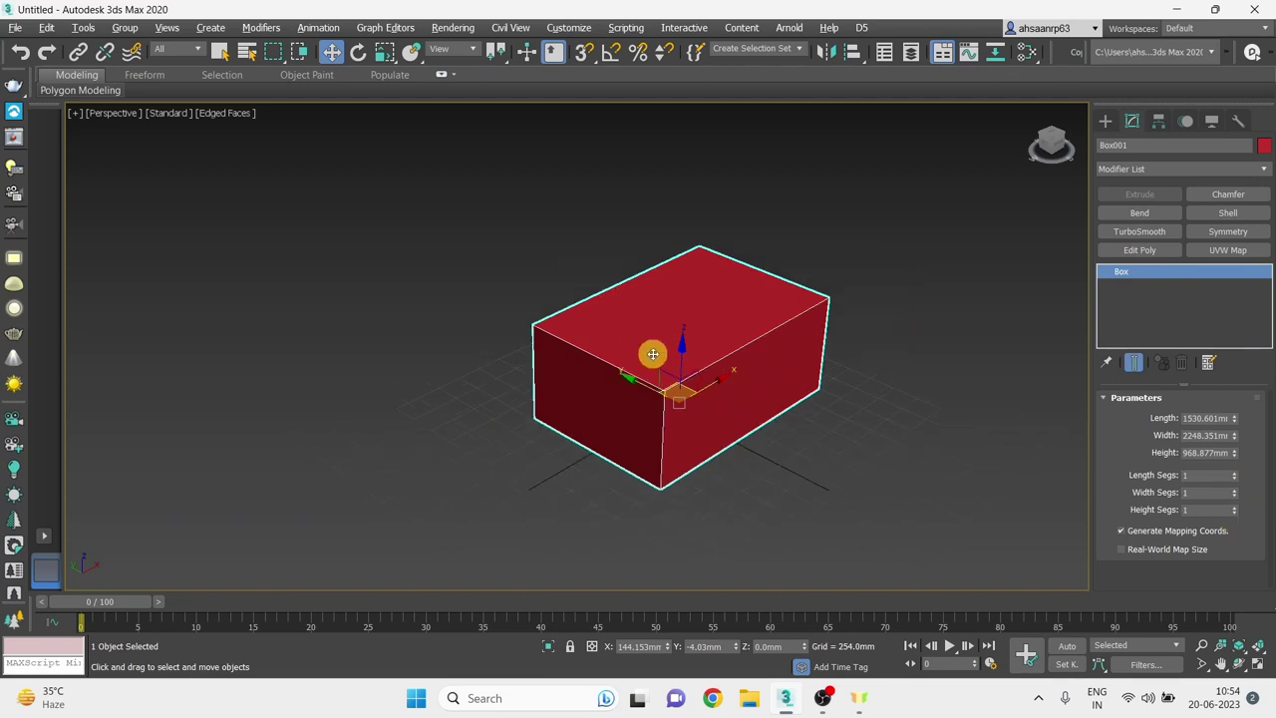
{"action": "scroll", "coordinate": [652, 350], "scroll_direction": "up", "scroll_amount": 2}
{"action": "mouse_move", "coordinate": [707, 378]}
{"action": "middle_mouse_down", "text": "alt"}
{"action": "mouse_move", "coordinate": [724, 370]}
{"action": "mouse_move", "coordinate": [692, 368]}
{"action": "mouse_move", "coordinate": [707, 379]}
{"action": "middle_mouse_up", "text": "alt"}
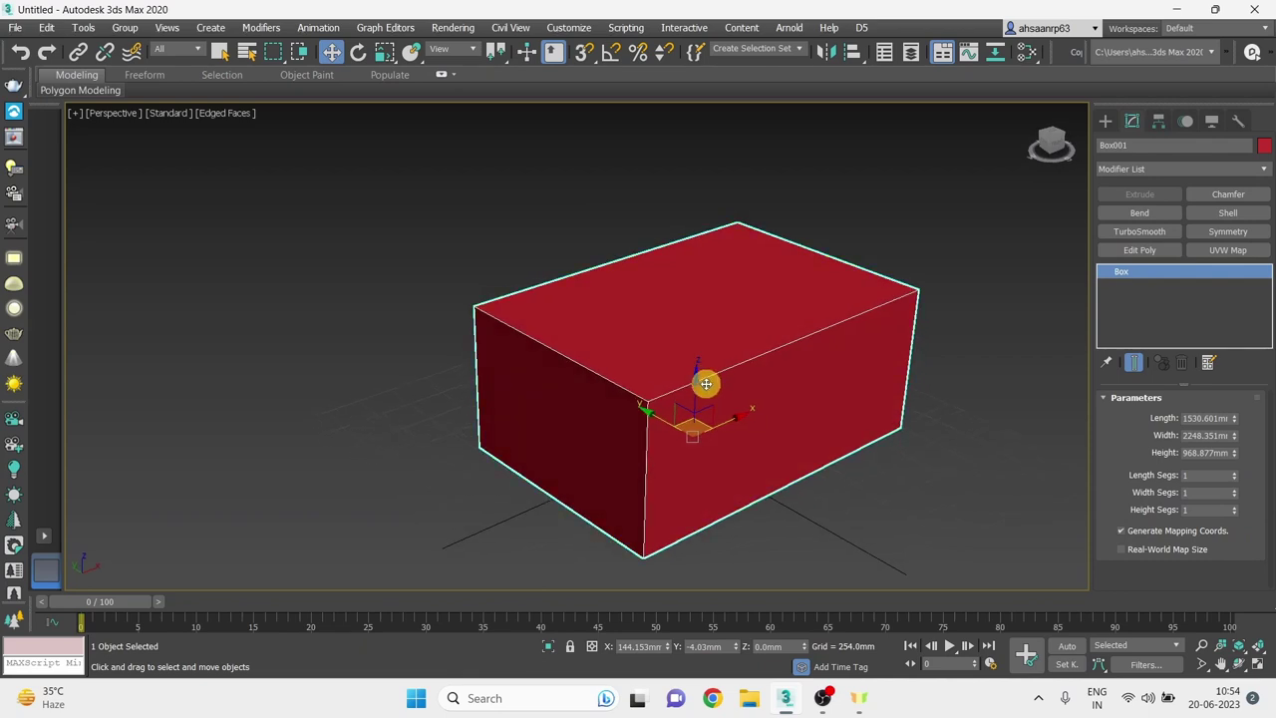
{"action": "scroll", "coordinate": [585, 409], "scroll_direction": "down", "scroll_amount": 3}
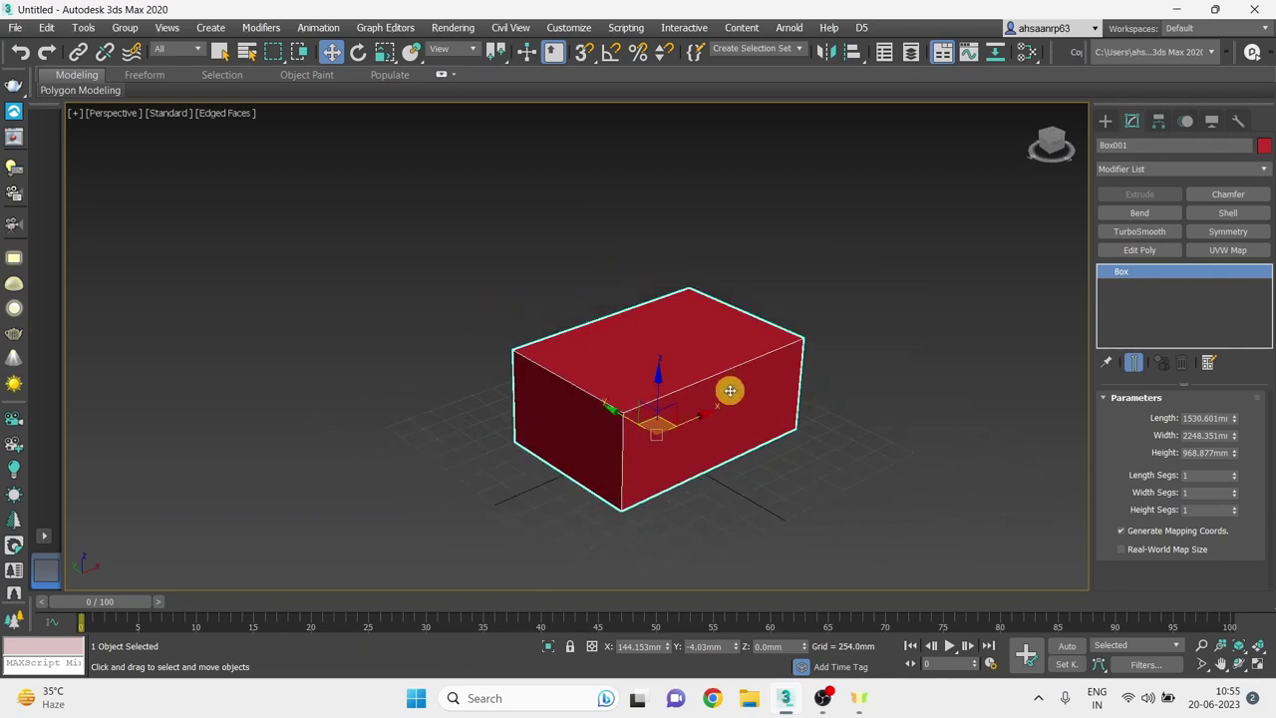
Apply a Chamfer modifier to Box001, giving a 25.4mm bevel with 1 segment.
{"action": "left_click", "coordinate": [1224, 196]}
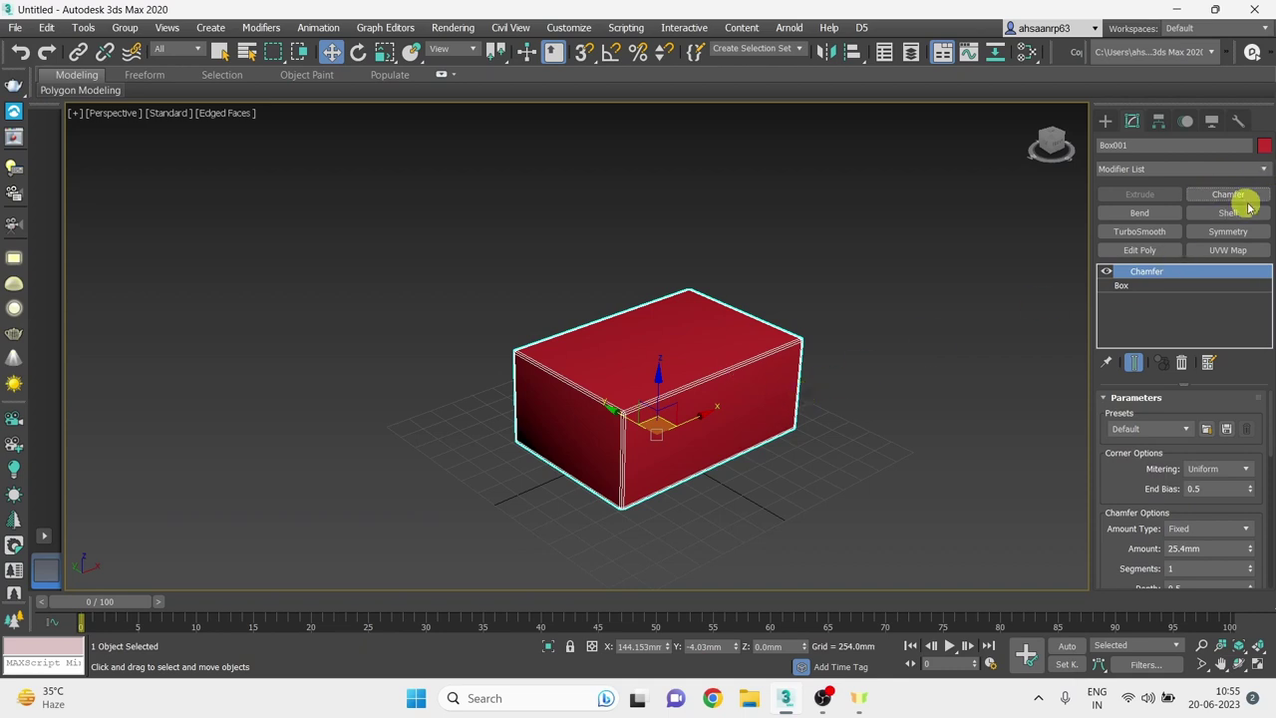
{"action": "scroll", "coordinate": [650, 409], "scroll_direction": "up", "scroll_amount": 4}
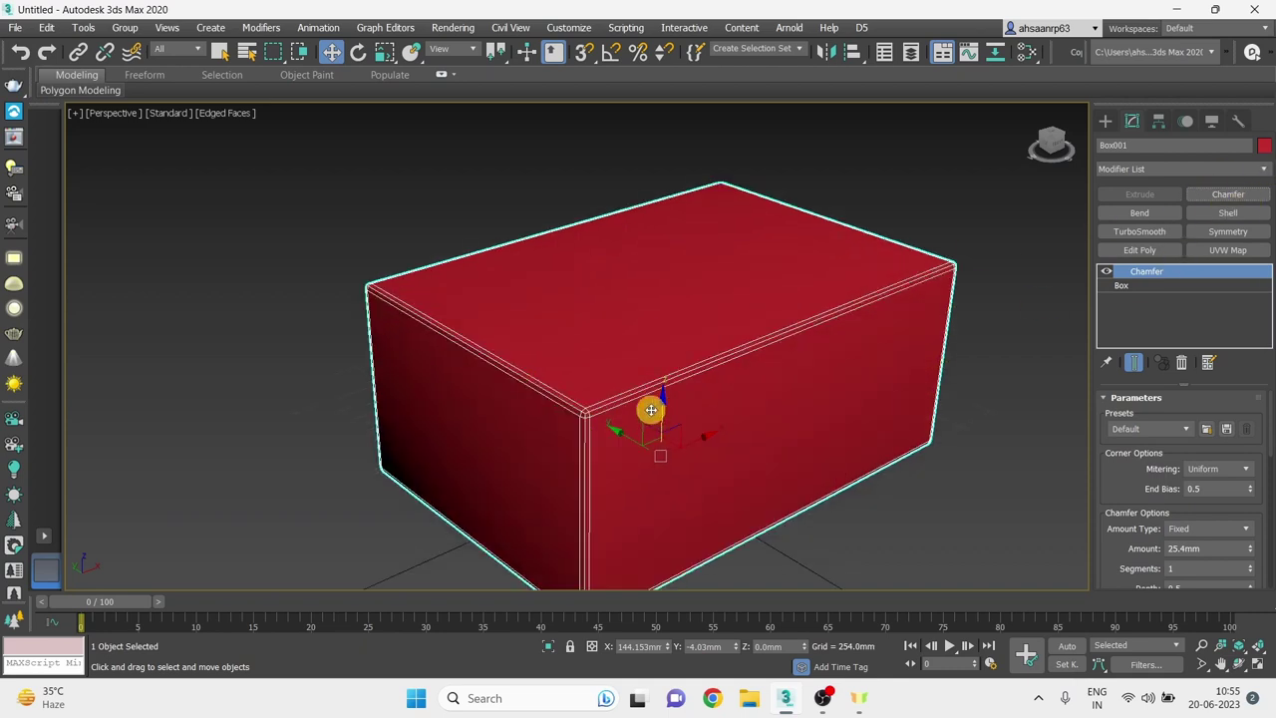
{"action": "scroll", "coordinate": [599, 419], "scroll_direction": "up", "scroll_amount": 3}
{"action": "scroll", "coordinate": [494, 428], "scroll_direction": "down", "scroll_amount": 1}
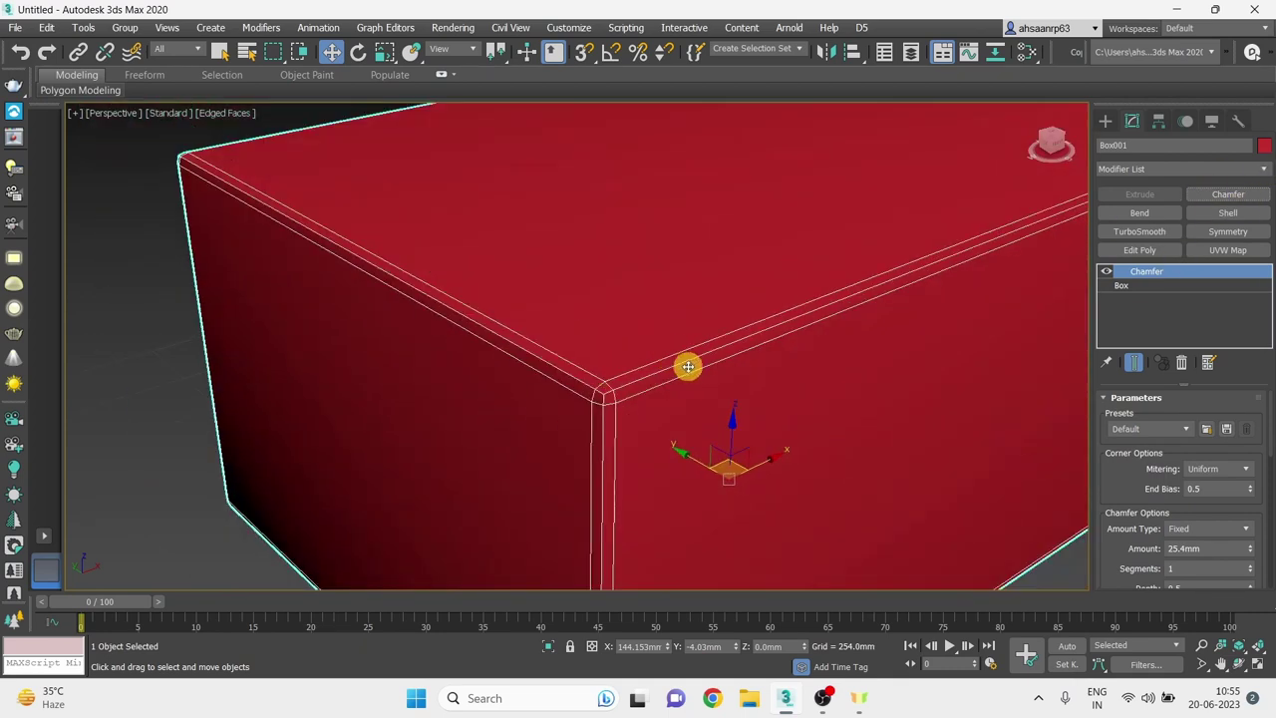
{"action": "scroll", "coordinate": [429, 385], "scroll_direction": "down", "scroll_amount": 2}
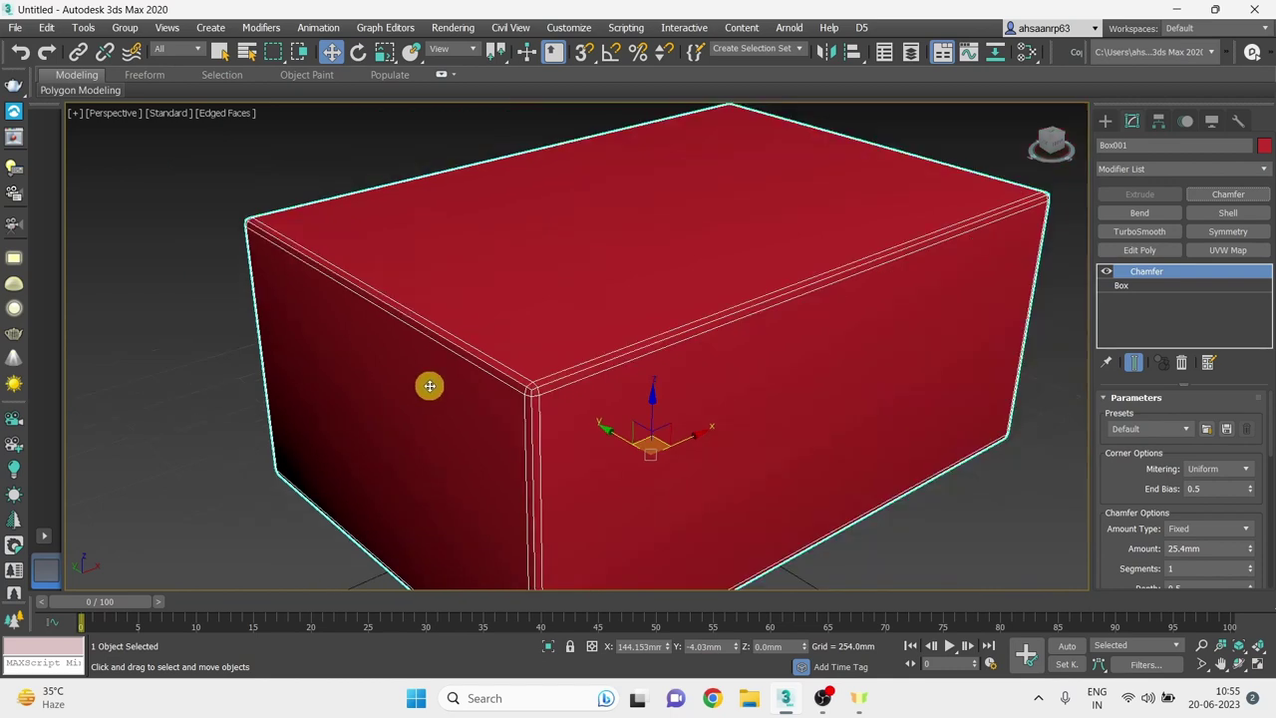
{"action": "scroll", "coordinate": [525, 403], "scroll_direction": "up", "scroll_amount": 2}
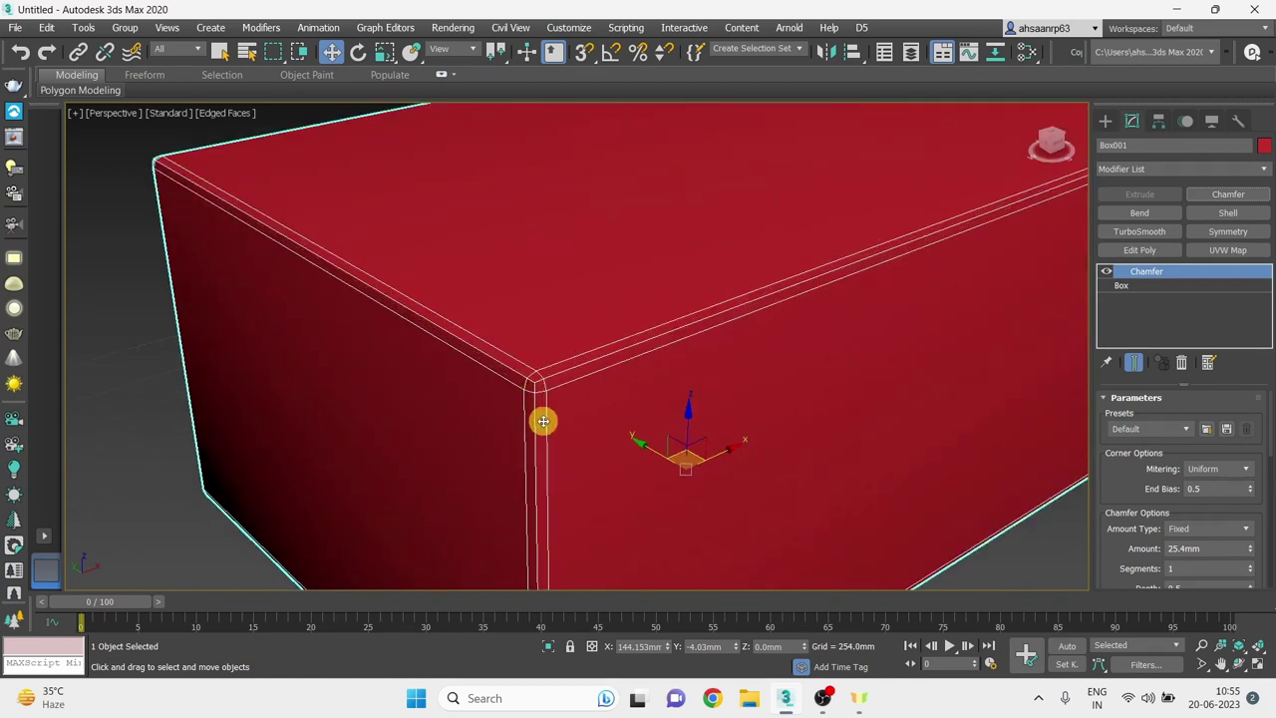
{"action": "scroll", "coordinate": [542, 420], "scroll_direction": "up", "scroll_amount": 1}
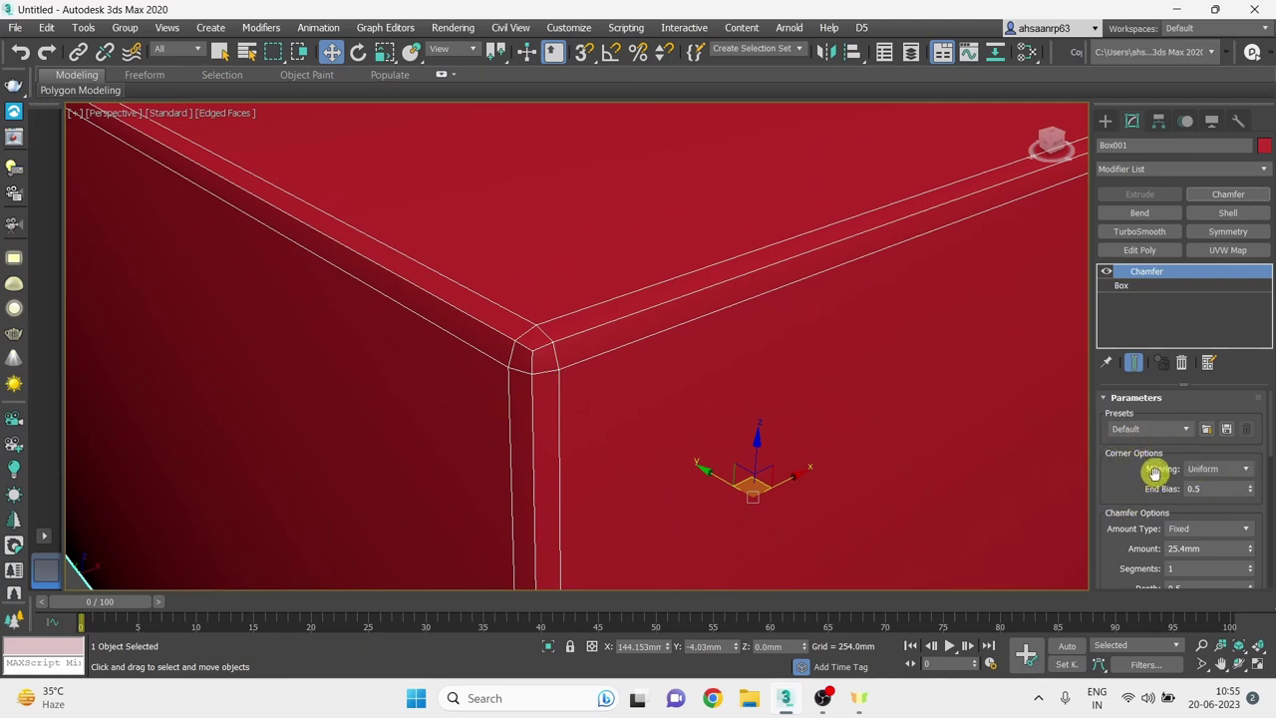
{"action": "scroll", "coordinate": [679, 335], "scroll_direction": "down", "scroll_amount": 2}
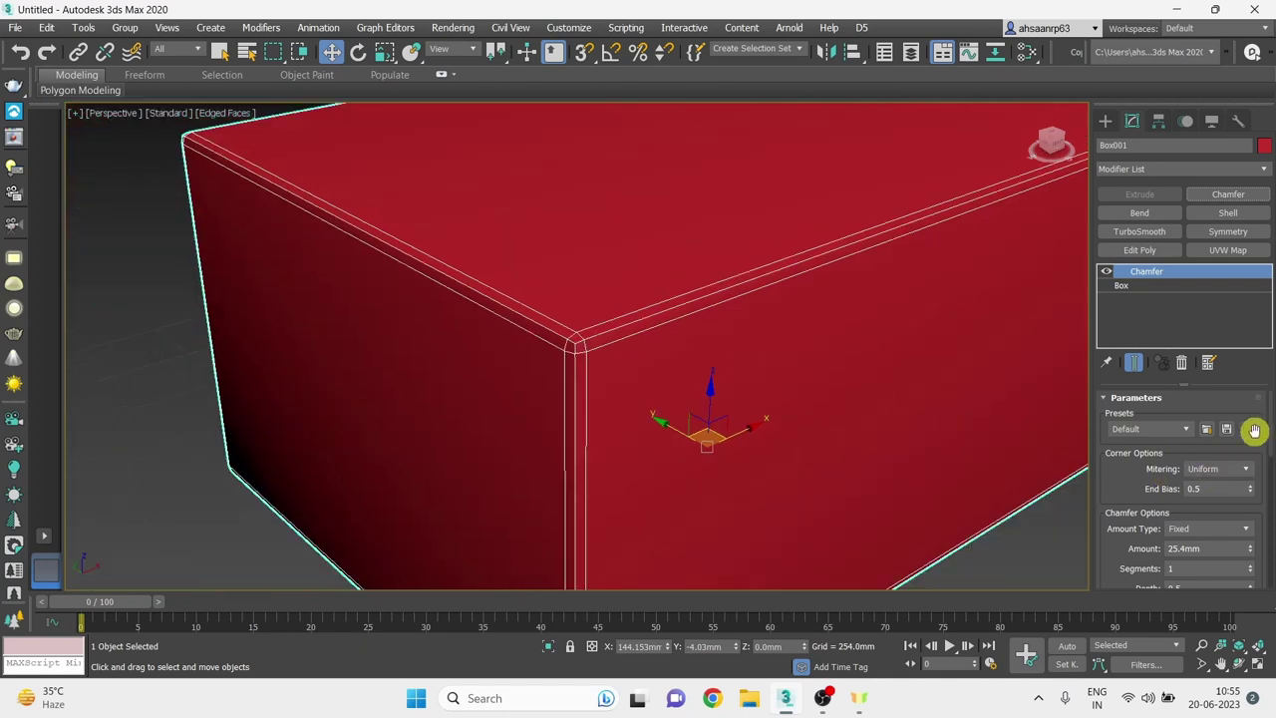
{"action": "scroll", "coordinate": [1254, 431], "scroll_direction": "down", "scroll_amount": 2}
{"action": "scroll", "coordinate": [1254, 431], "scroll_direction": "down", "scroll_amount": 2}
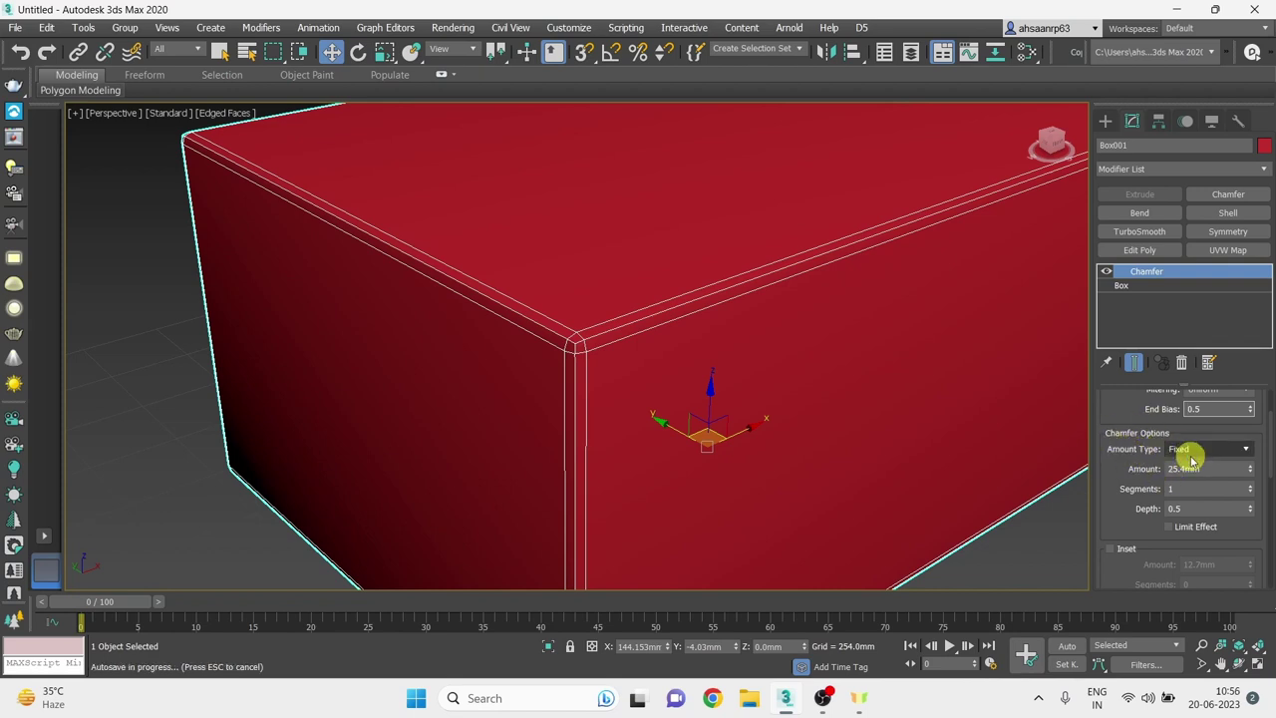
Keep the Fixed amount type and set the chamfer Amount to 31.445mm.
{"action": "left_click", "coordinate": [1187, 452]}
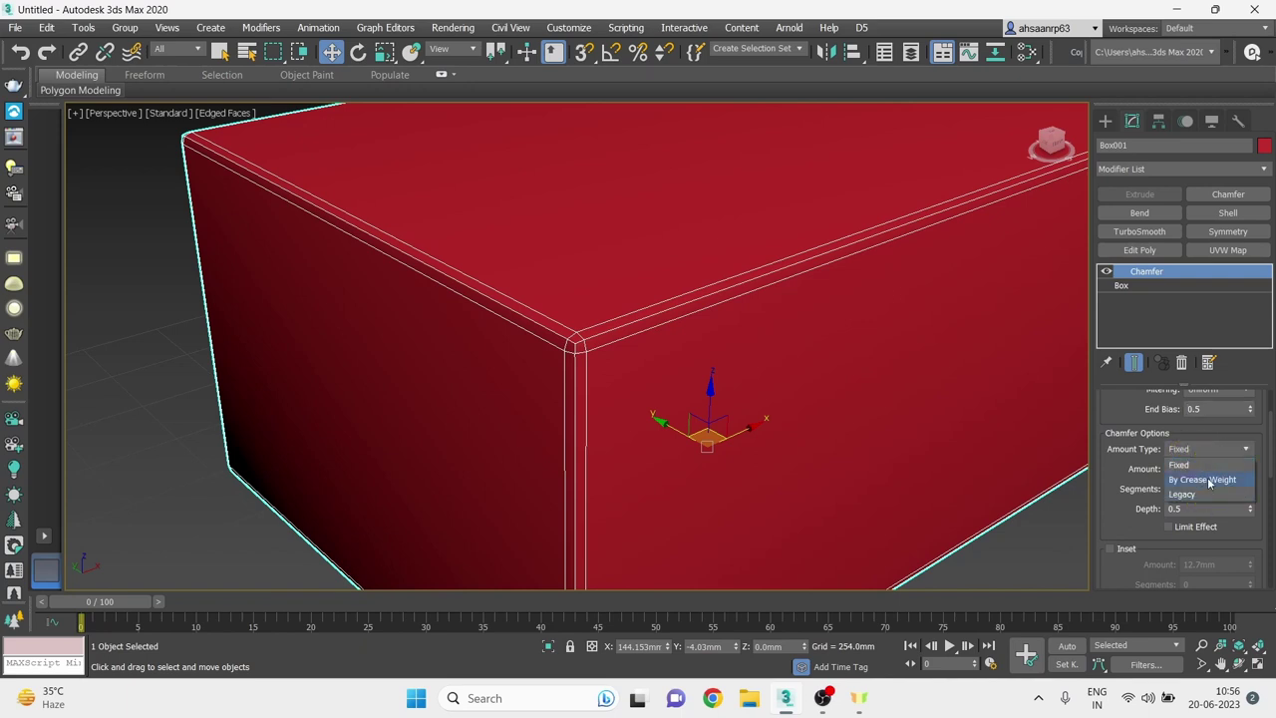
{"action": "left_click", "coordinate": [1182, 462]}
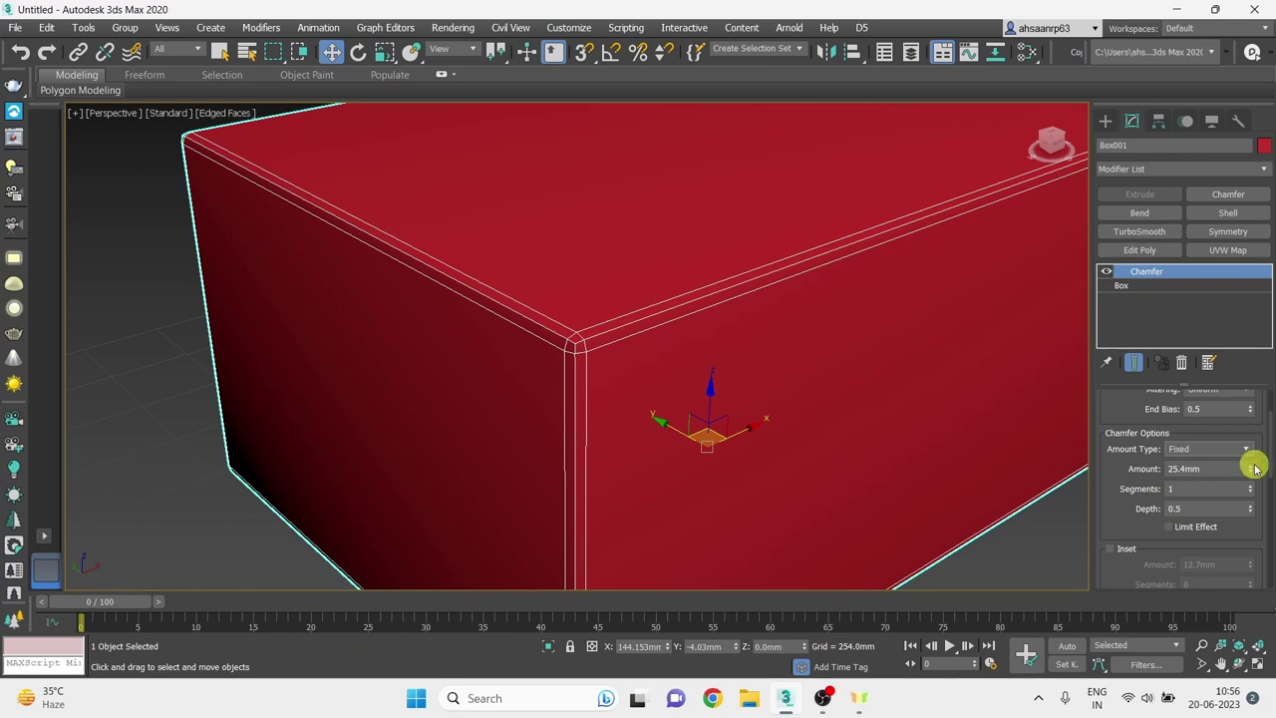
{"action": "left_click_drag", "start_coordinate": [1252, 471], "coordinate": [1242, 296]}
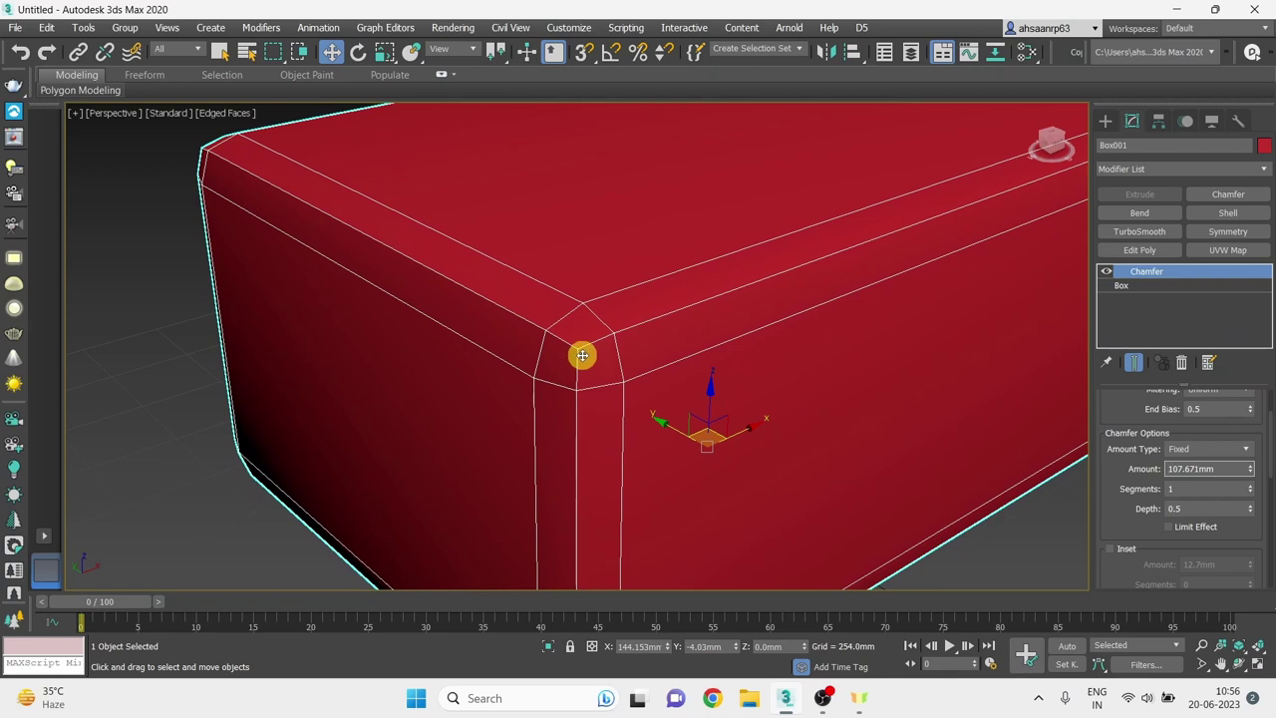
{"action": "mouse_move", "coordinate": [1251, 473]}
{"action": "left_mouse_down"}
{"action": "mouse_move", "coordinate": [1273, 556]}
{"action": "mouse_move", "coordinate": [1268, 612]}
{"action": "left_mouse_up"}
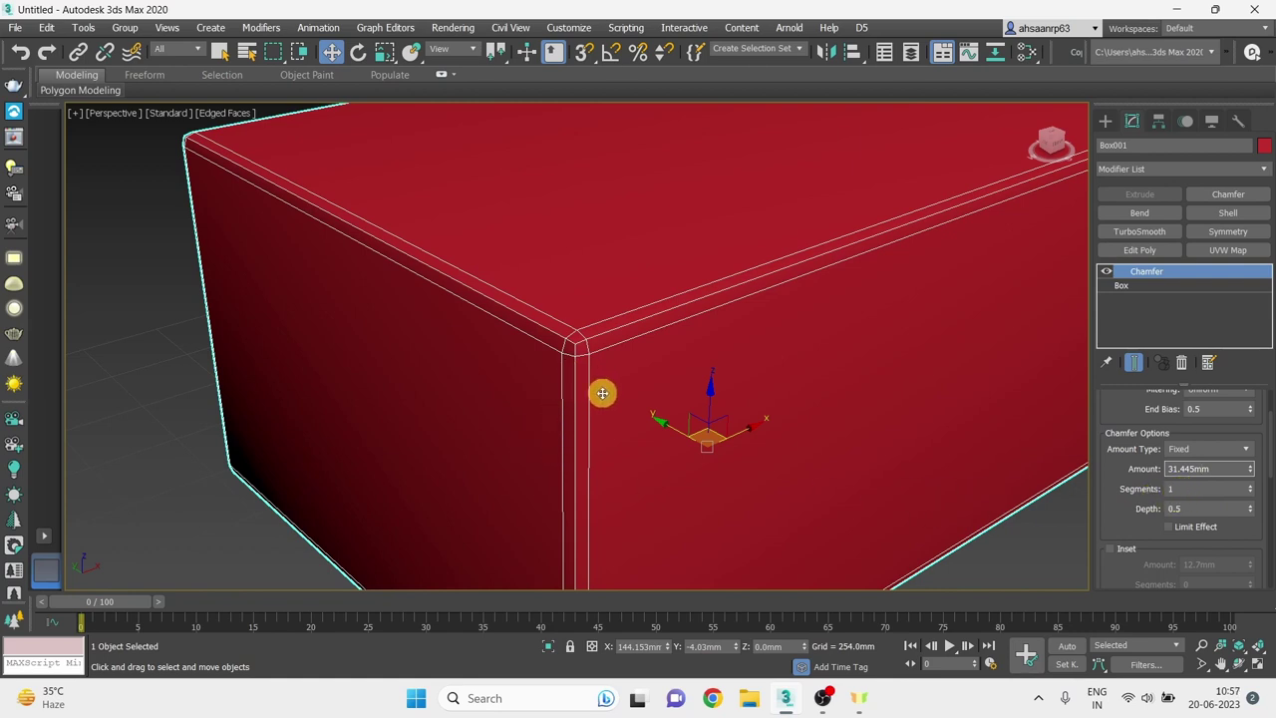
Raise the chamfer Segments to 3 to round the bevelled edges.
{"action": "left_click", "coordinate": [1251, 486]}
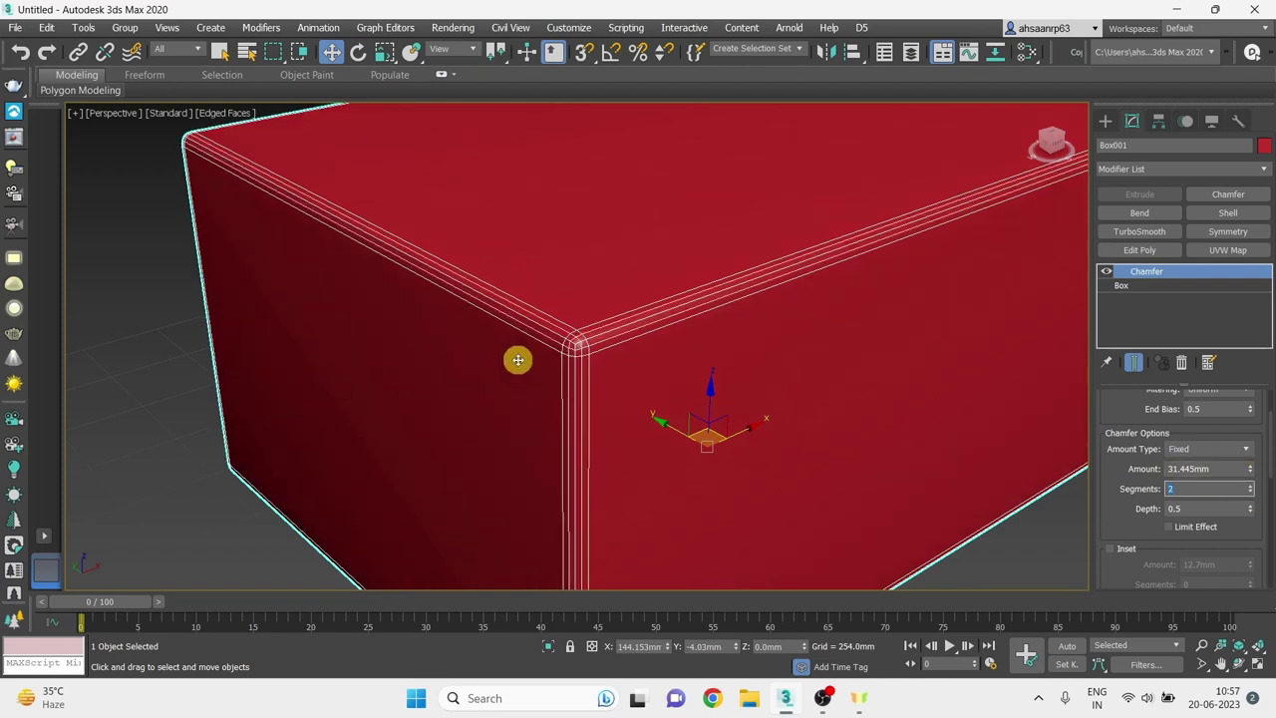
{"action": "scroll", "coordinate": [551, 368], "scroll_direction": "up", "scroll_amount": 2}
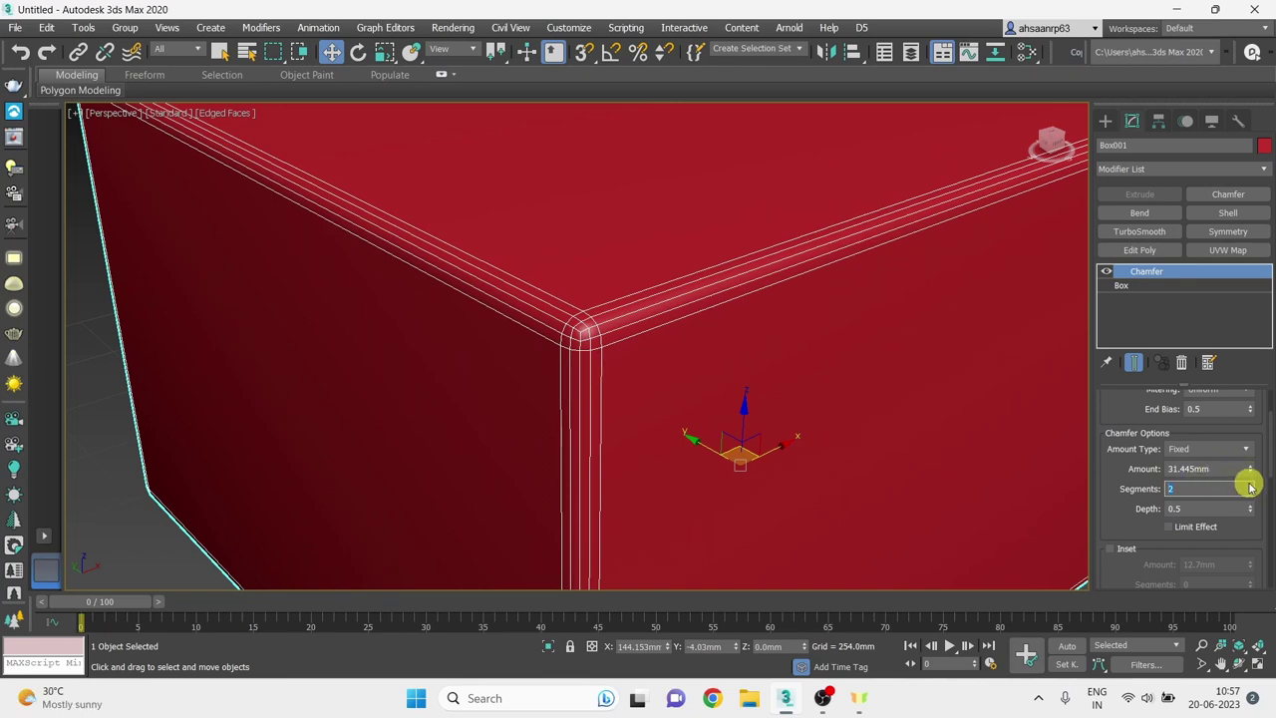
{"action": "left_click", "coordinate": [1252, 484]}
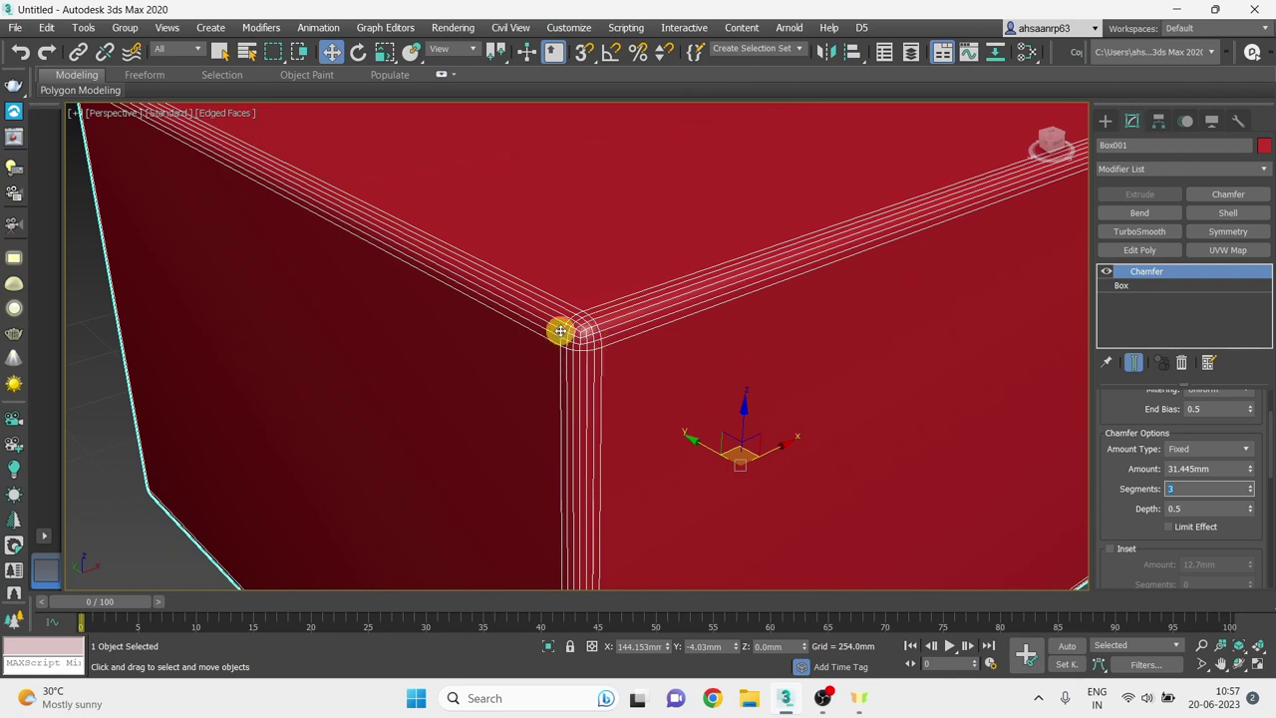
Turn off Edged Faces to view the box with plain shading.
{"action": "key", "text": "F4"}
{"action": "scroll", "coordinate": [561, 373], "scroll_direction": "down", "scroll_amount": 5}
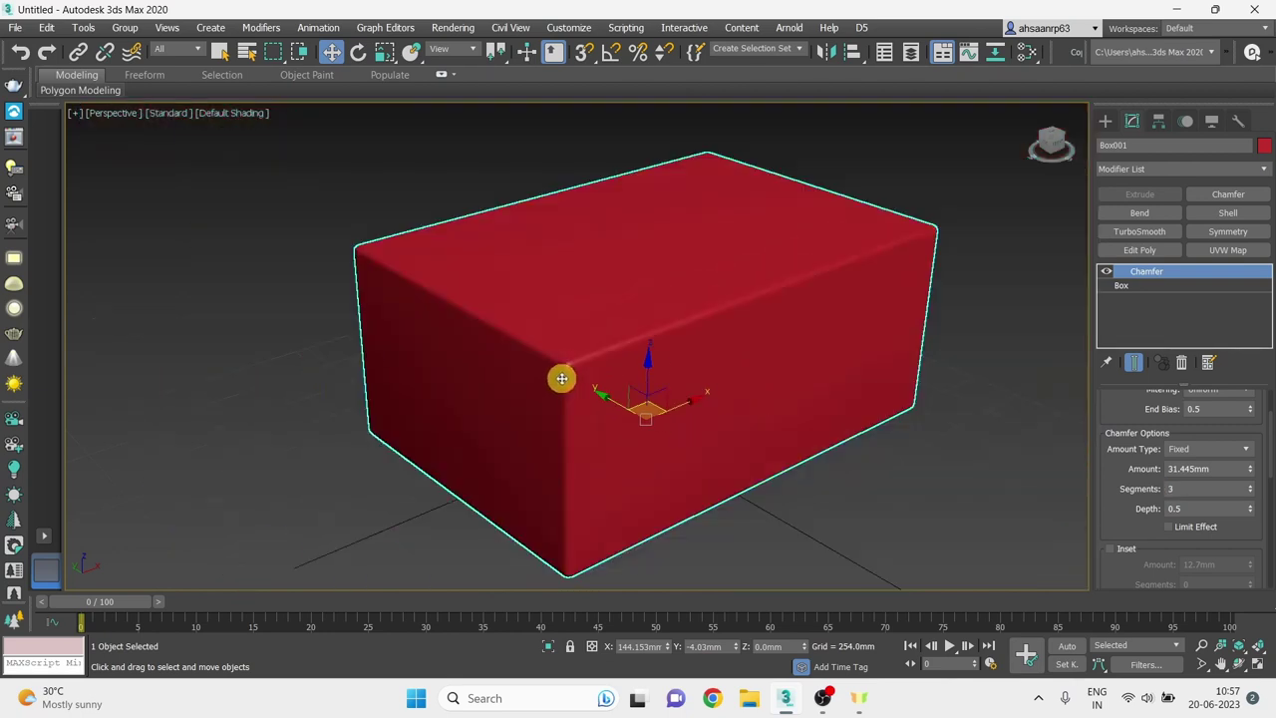
{"action": "scroll", "coordinate": [786, 283], "scroll_direction": "up", "scroll_amount": 2}
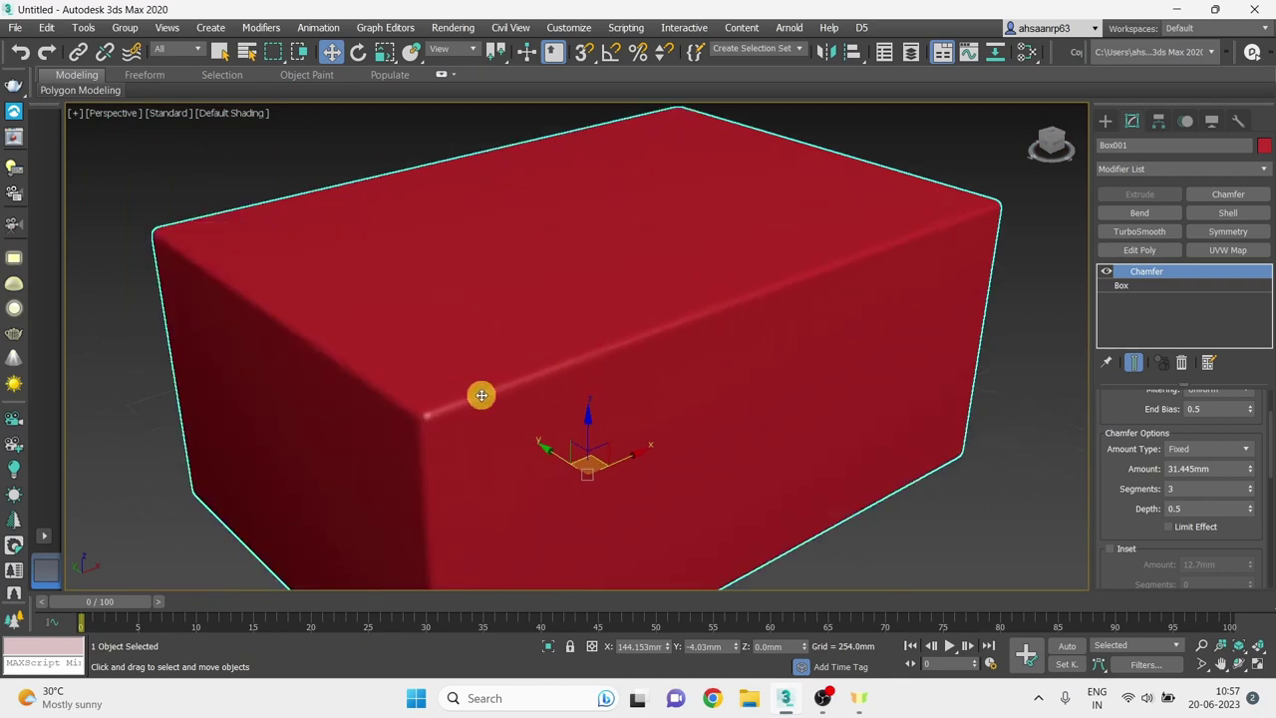
{"action": "scroll", "coordinate": [409, 418], "scroll_direction": "up", "scroll_amount": 1}
{"action": "scroll", "coordinate": [456, 405], "scroll_direction": "down", "scroll_amount": 3}
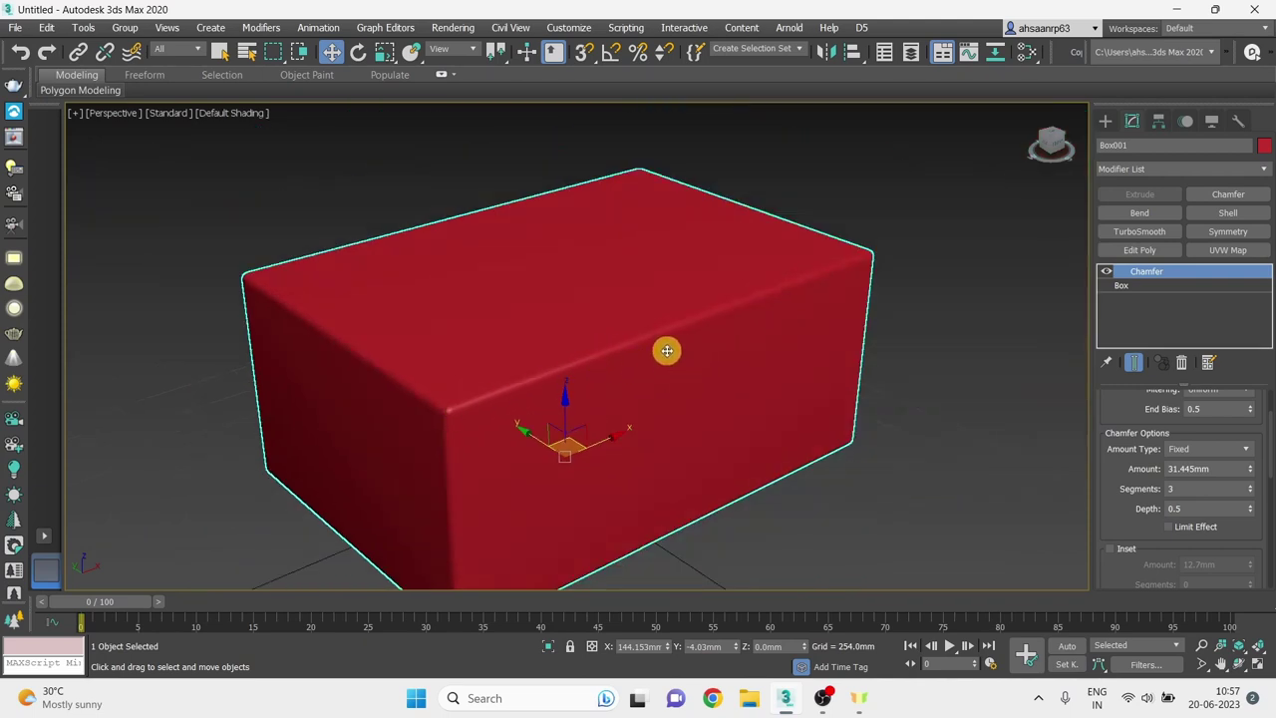
{"action": "scroll", "coordinate": [598, 295], "scroll_direction": "down", "scroll_amount": 2}
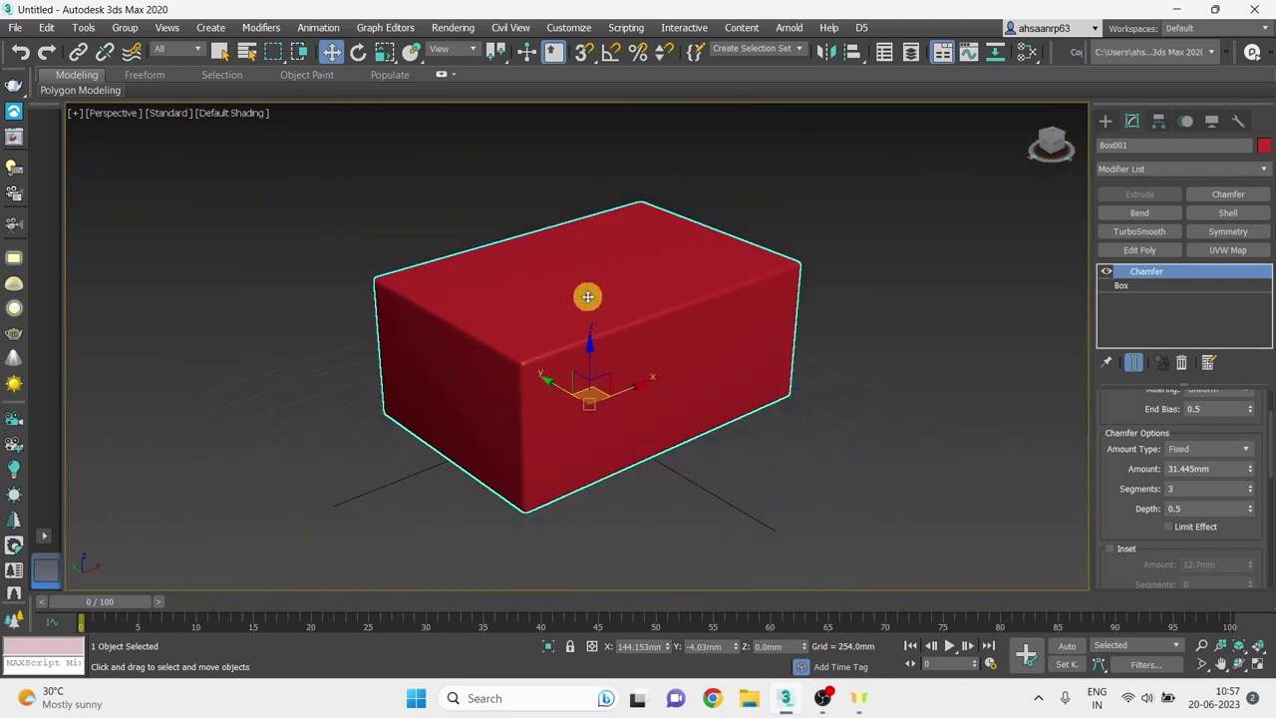
{"action": "scroll", "coordinate": [536, 335], "scroll_direction": "up", "scroll_amount": 4}
Set the chamfer Depth to 0.0, flattening the rounded edges into straight bevels.
{"action": "key", "text": "F4"}
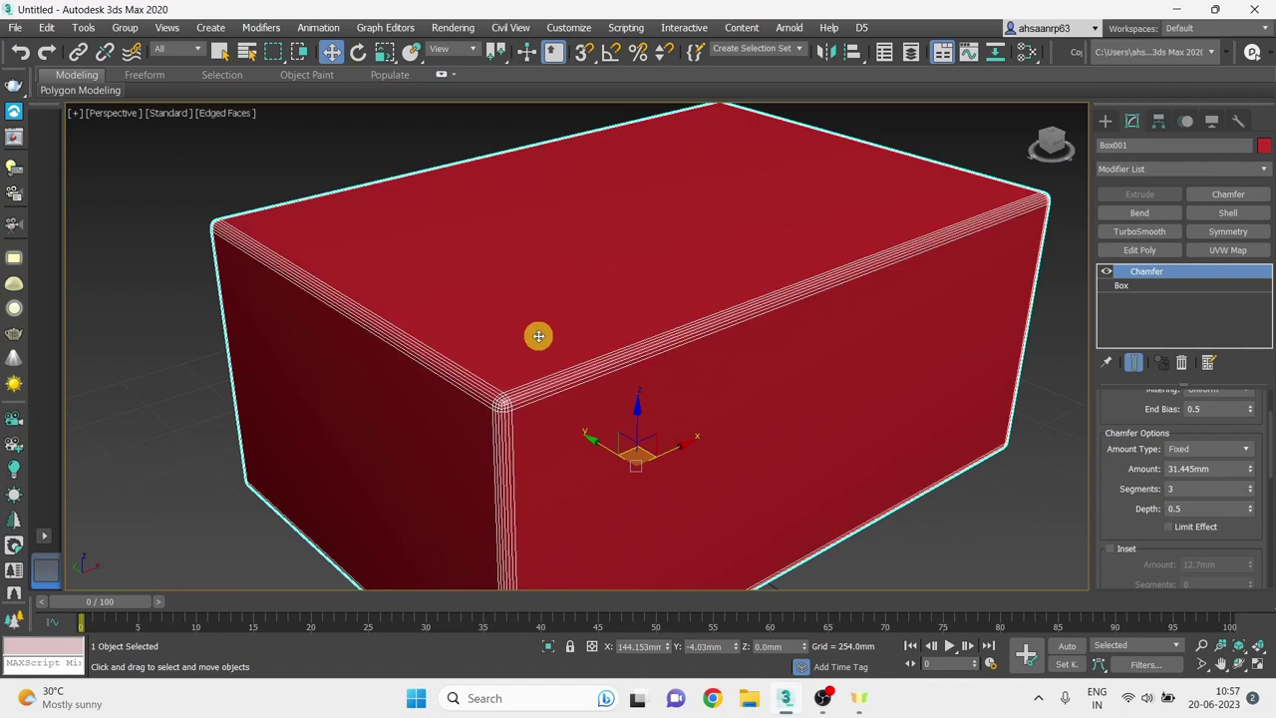
{"action": "scroll", "coordinate": [575, 224], "scroll_direction": "down", "scroll_amount": 2}
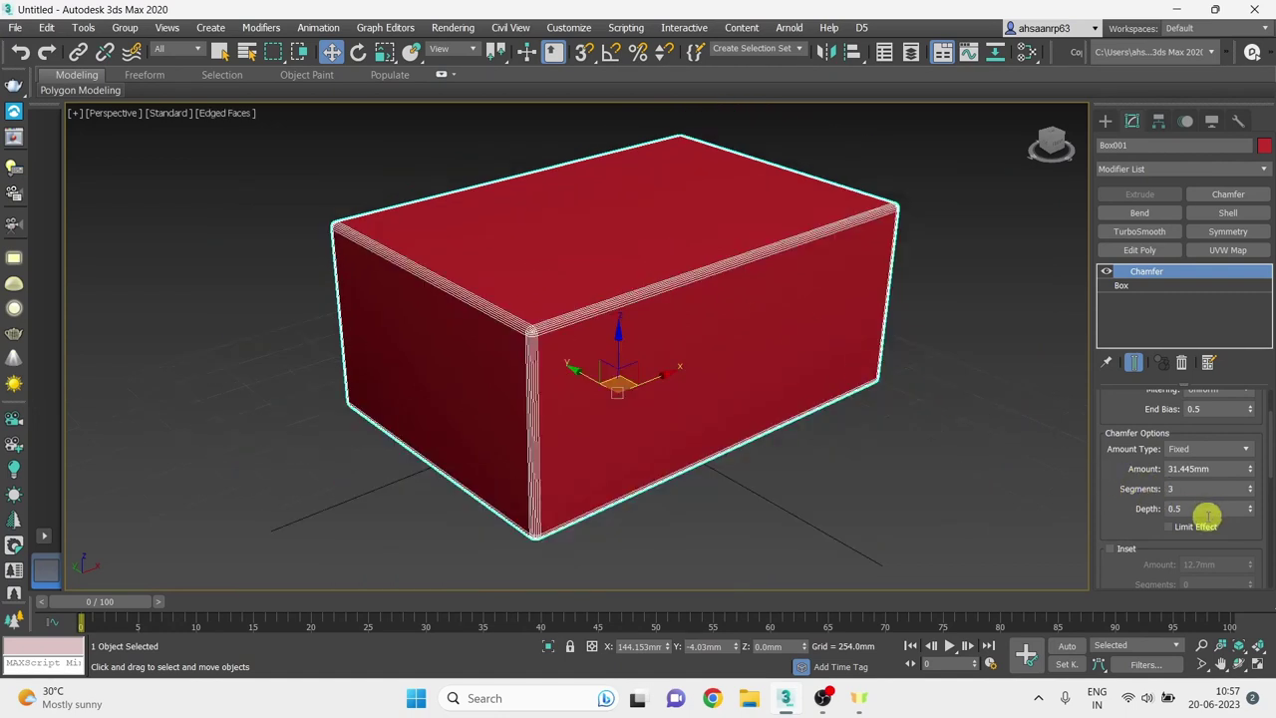
{"action": "scroll", "coordinate": [1194, 514], "scroll_direction": "up", "scroll_amount": 1}
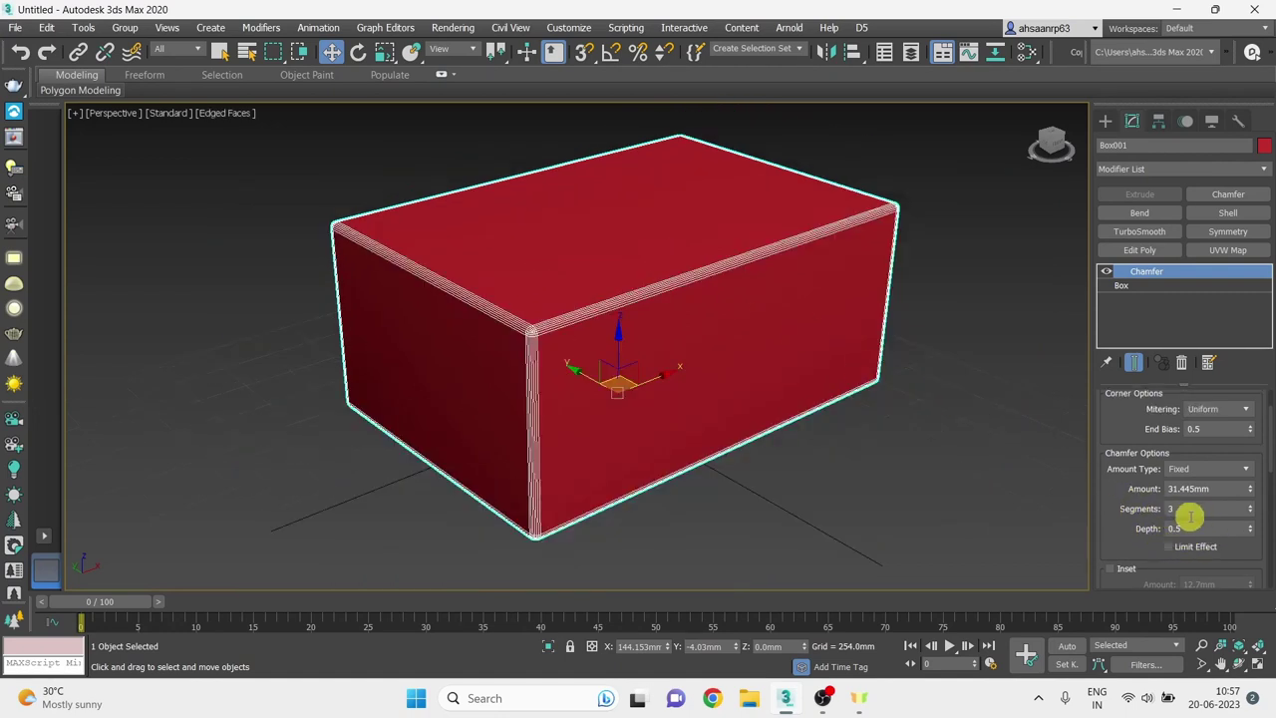
{"action": "scroll", "coordinate": [1187, 529], "scroll_direction": "down", "scroll_amount": 1}
{"action": "scroll", "coordinate": [580, 351], "scroll_direction": "up", "scroll_amount": 2}
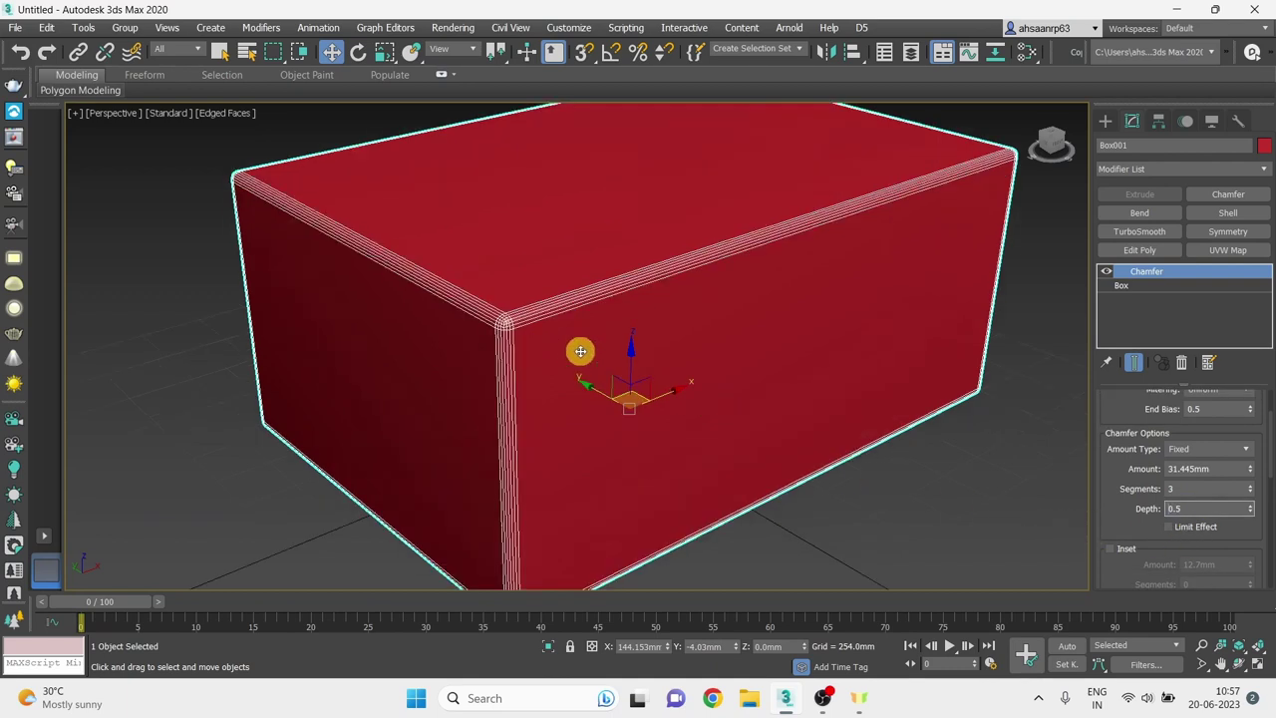
{"action": "left_click_drag", "start_coordinate": [1206, 509], "coordinate": [1156, 507]}
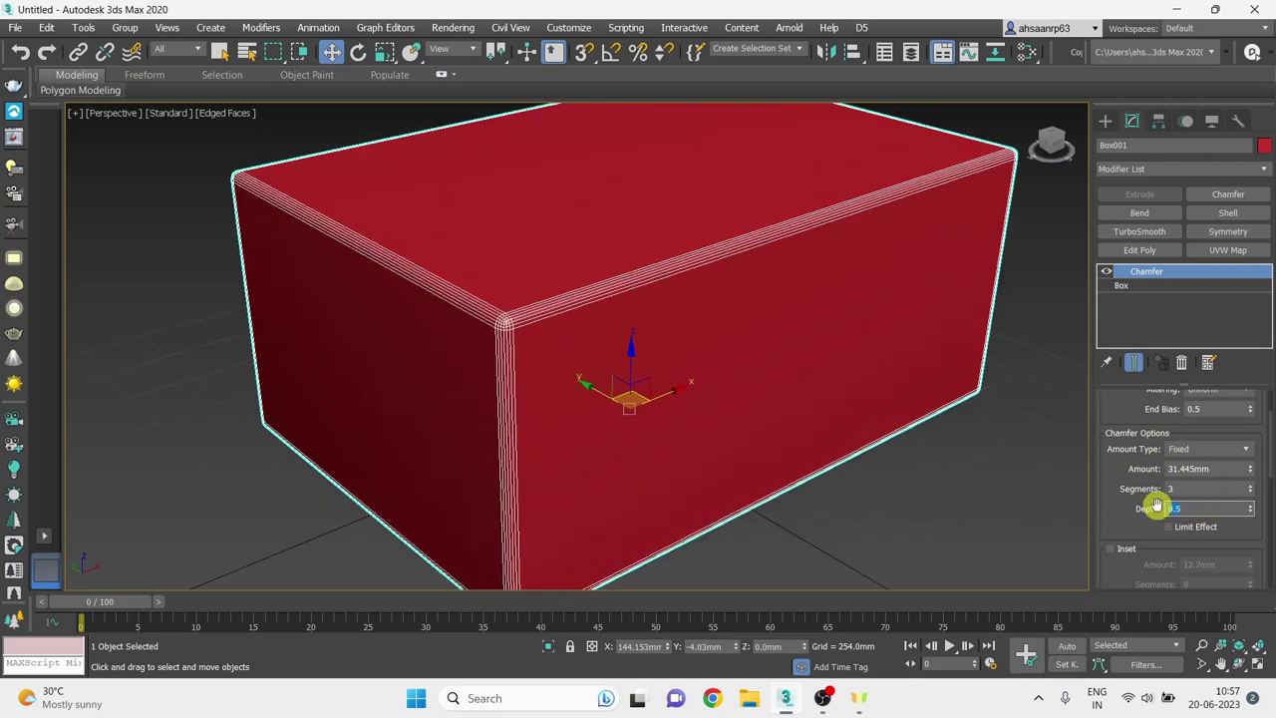
{"action": "type", "text": "0"}
{"action": "key", "text": "Return"}
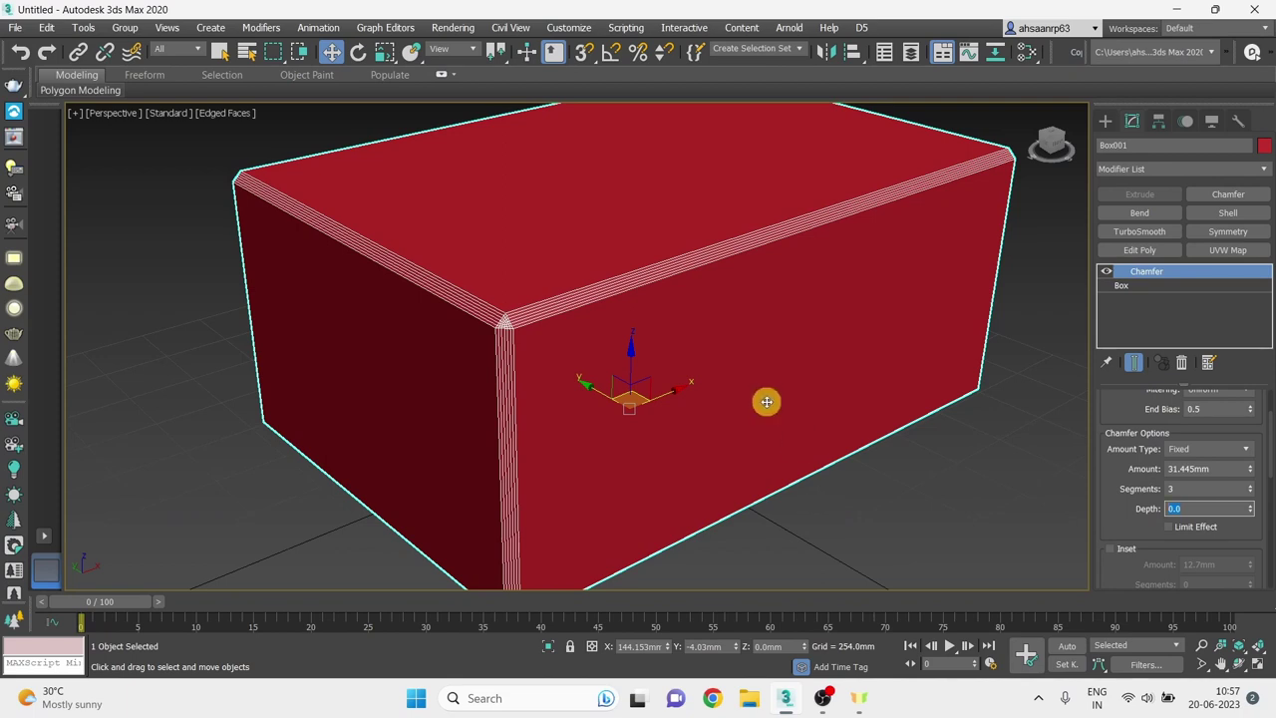
{"action": "key", "text": "F4"}
Increase the chamfer Amount to 133.172mm and turn Edged Faces back on.
{"action": "scroll", "coordinate": [559, 324], "scroll_direction": "up", "scroll_amount": 2}
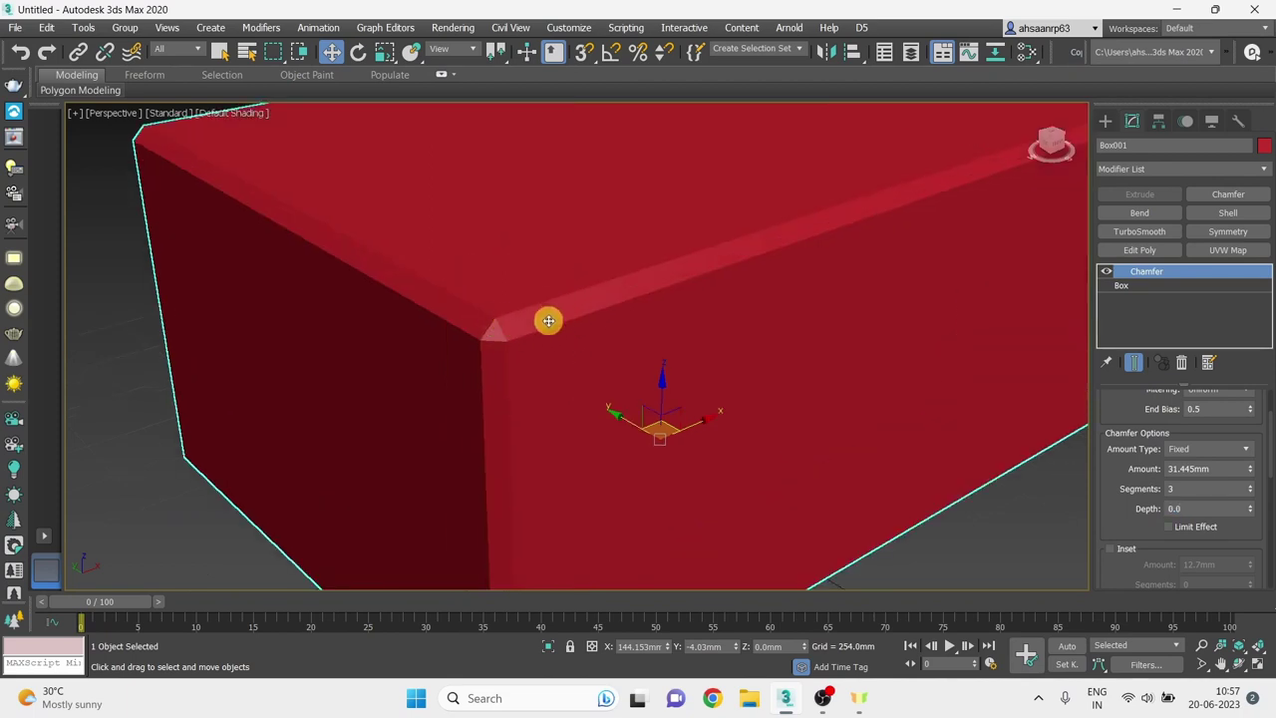
{"action": "scroll", "coordinate": [548, 320], "scroll_direction": "down", "scroll_amount": 2}
{"action": "scroll", "coordinate": [590, 302], "scroll_direction": "up", "scroll_amount": 2}
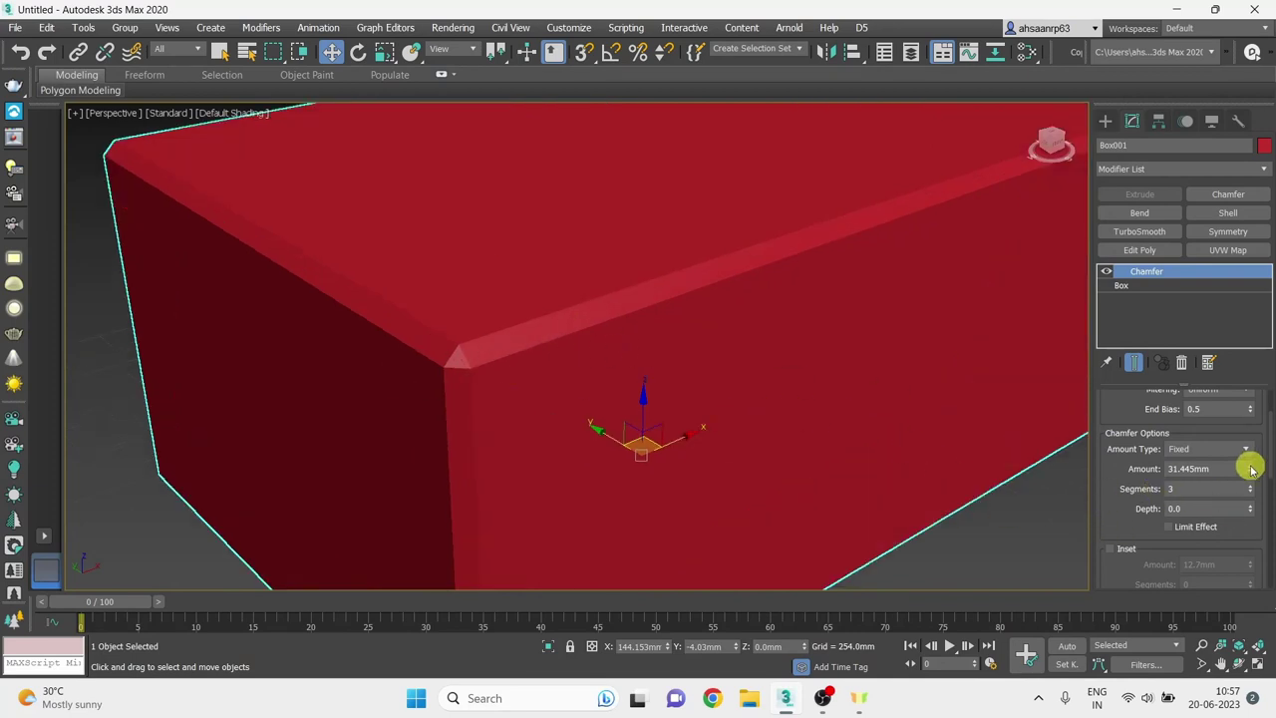
{"action": "left_click_drag", "start_coordinate": [1252, 469], "coordinate": [1228, 306]}
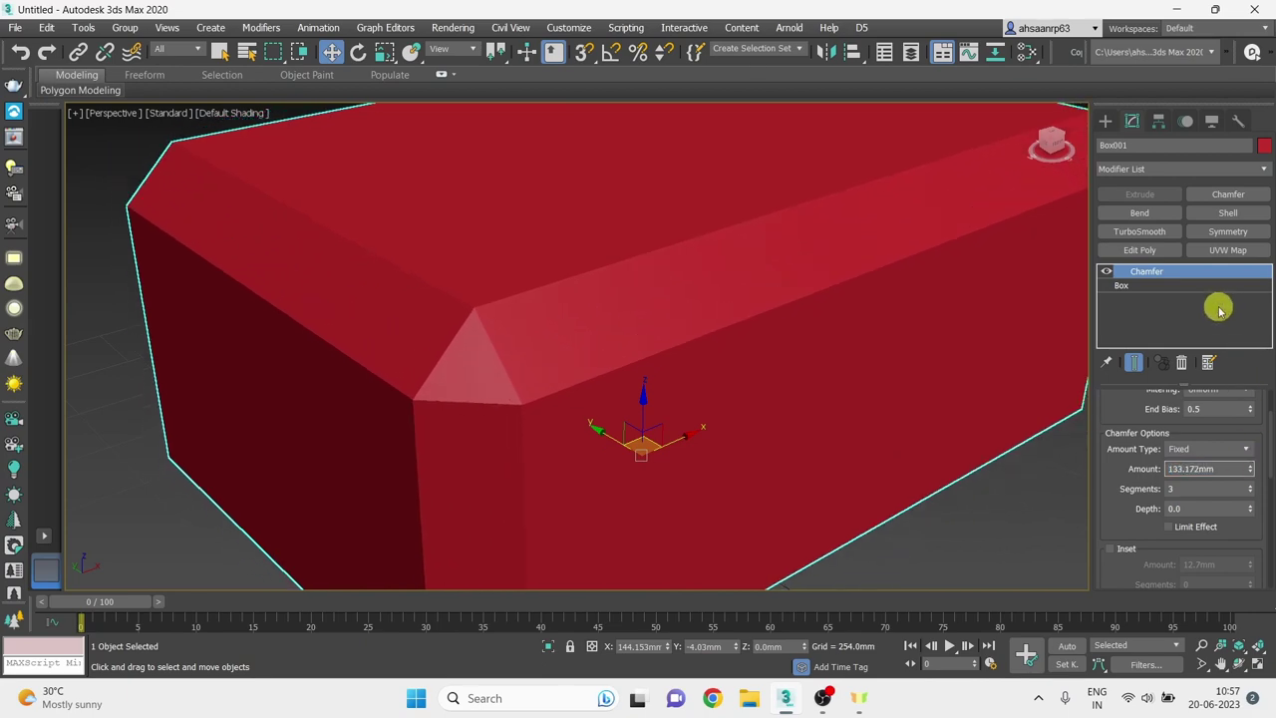
{"action": "key", "text": "F4"}
{"action": "mouse_move", "coordinate": [655, 398]}
{"action": "middle_mouse_down", "text": "alt"}
{"action": "mouse_move", "coordinate": [545, 416]}
{"action": "mouse_move", "coordinate": [619, 380]}
{"action": "middle_mouse_up", "text": "alt"}
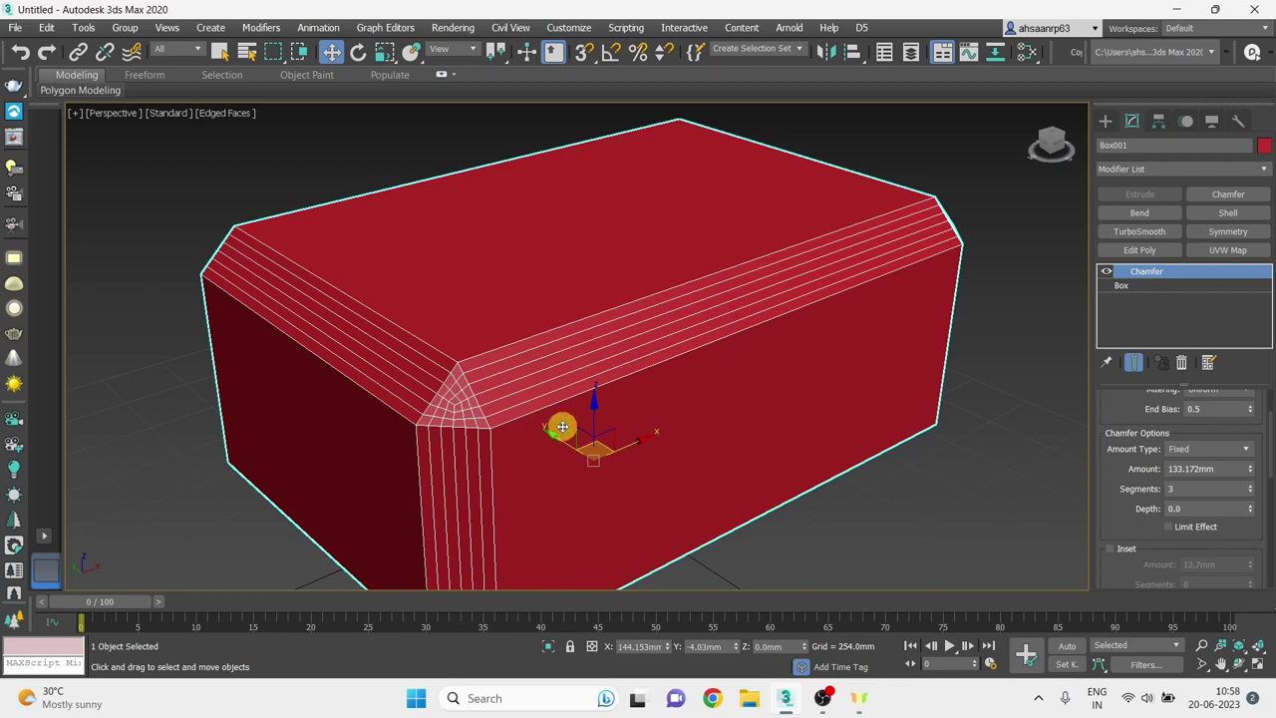
Try chamfer Depth values 1.0 and 0, then settle on 0.5 for rounded corners.
{"action": "scroll", "coordinate": [551, 387], "scroll_direction": "up", "scroll_amount": 2}
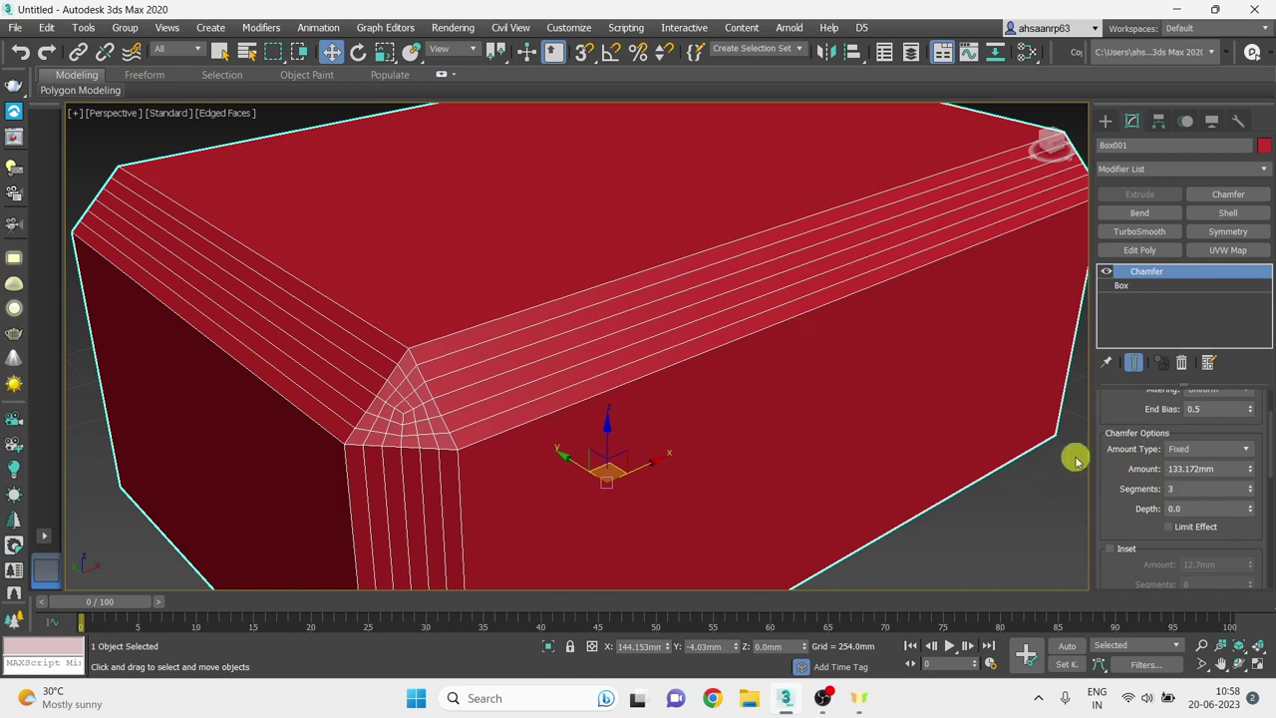
{"action": "left_click", "coordinate": [1142, 512]}
{"action": "type", "text": "0.5"}
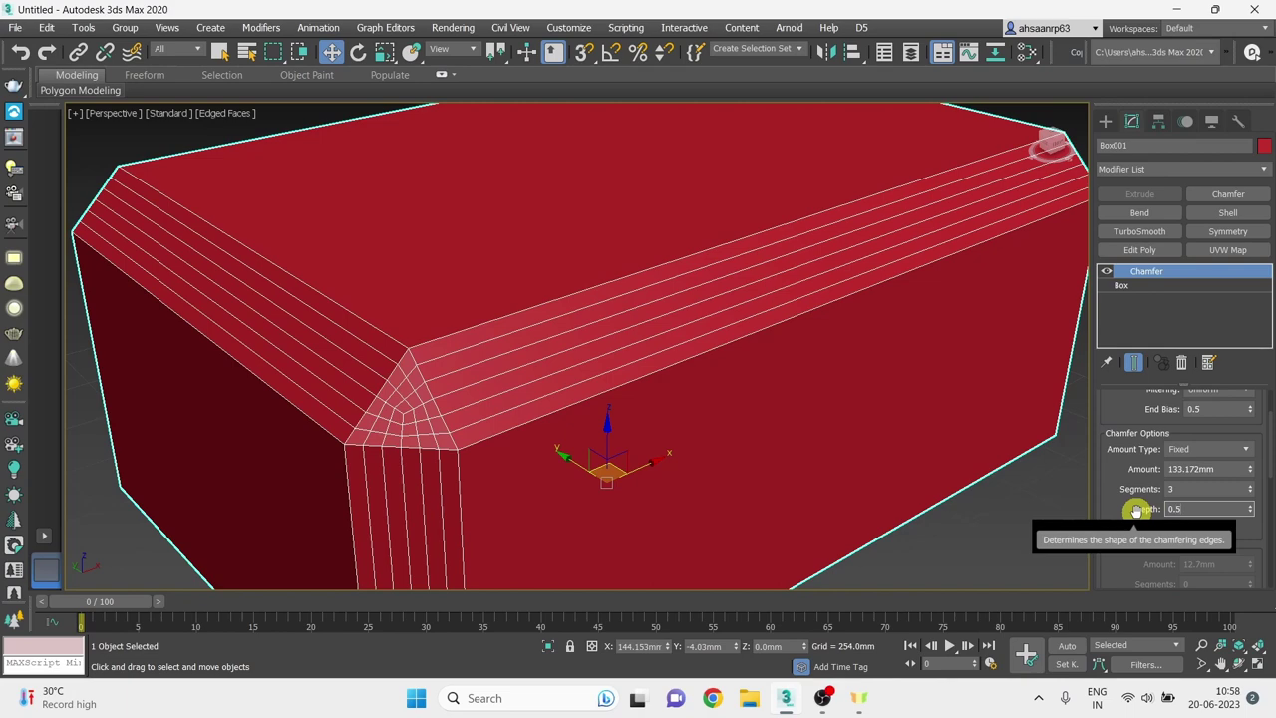
{"action": "key", "text": "Return"}
{"action": "left_click", "coordinate": [1197, 508]}
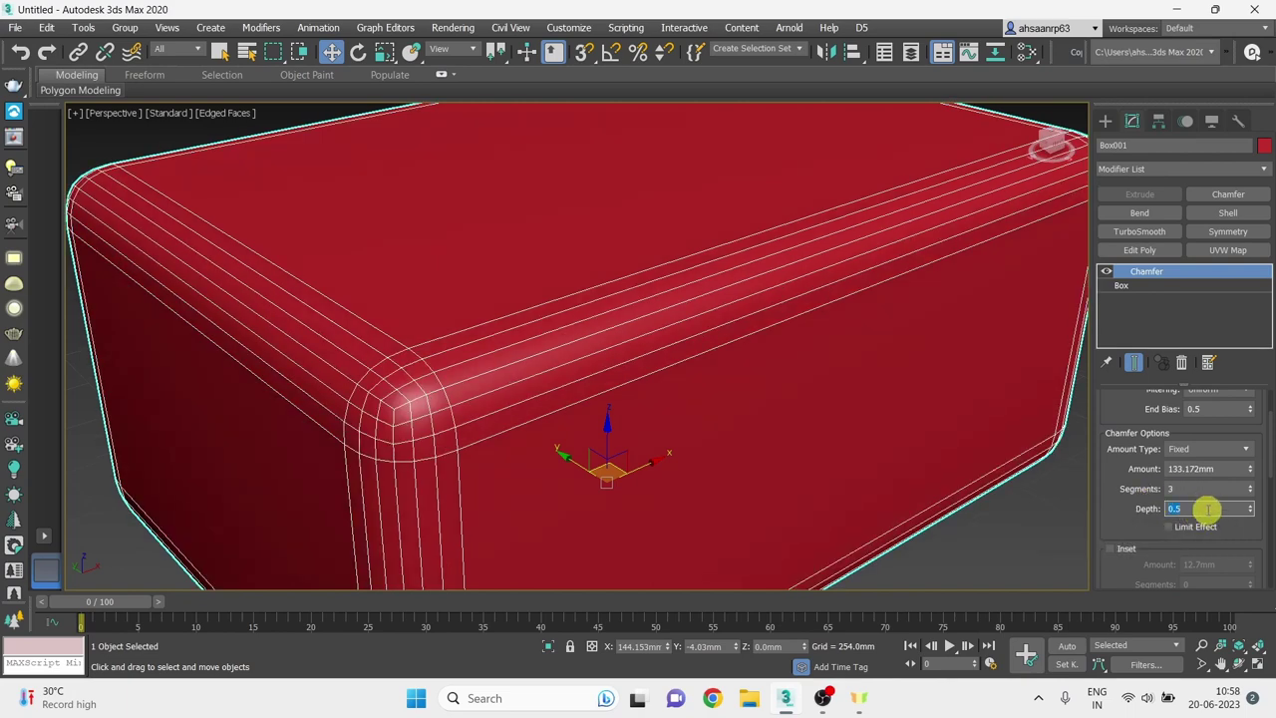
{"action": "type", "text": "1"}
{"action": "key", "text": "Return"}
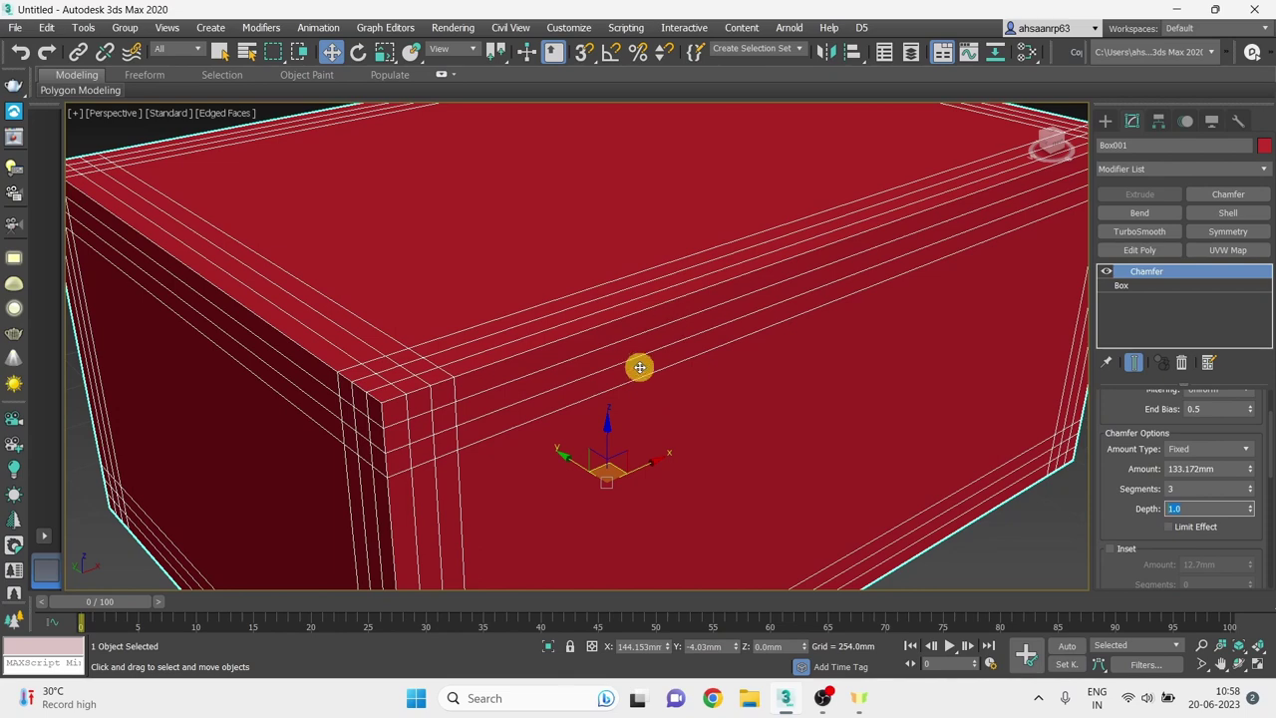
{"action": "scroll", "coordinate": [625, 371], "scroll_direction": "down", "scroll_amount": 5}
{"action": "scroll", "coordinate": [625, 371], "scroll_direction": "up", "scroll_amount": 5}
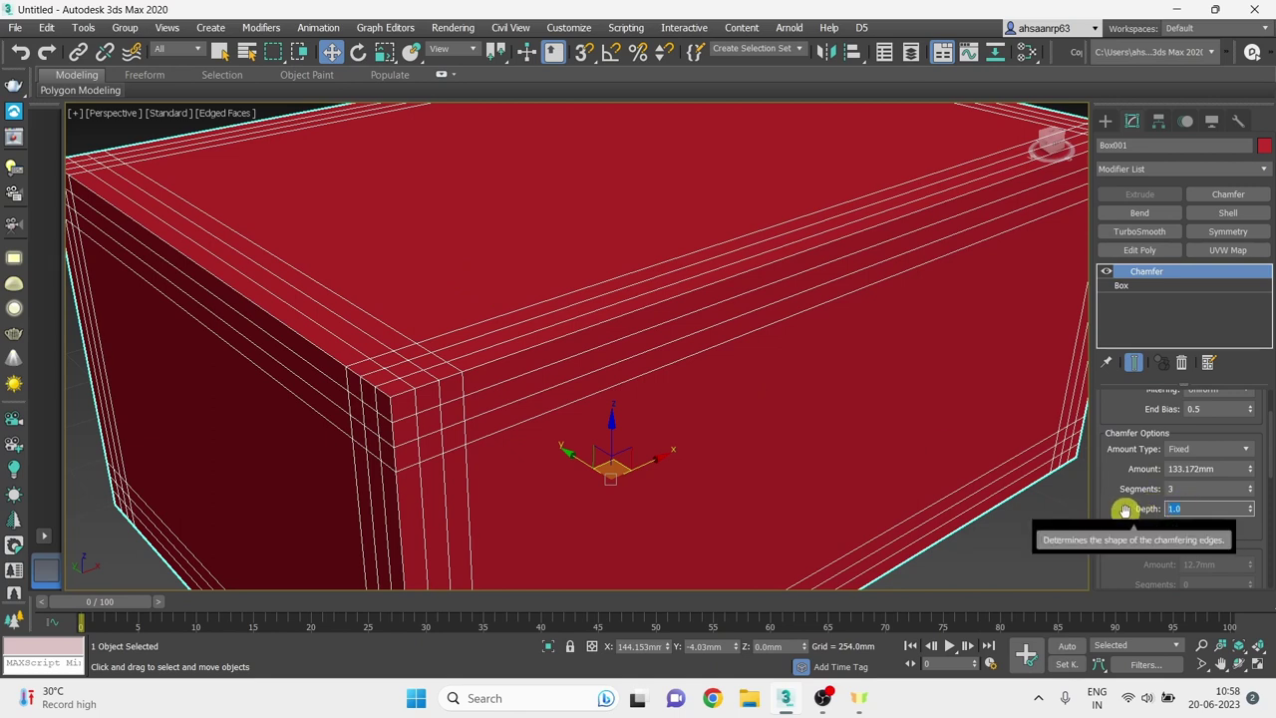
{"action": "type", "text": "0"}
{"action": "type", "text": ".5"}
{"action": "key", "text": "Return"}
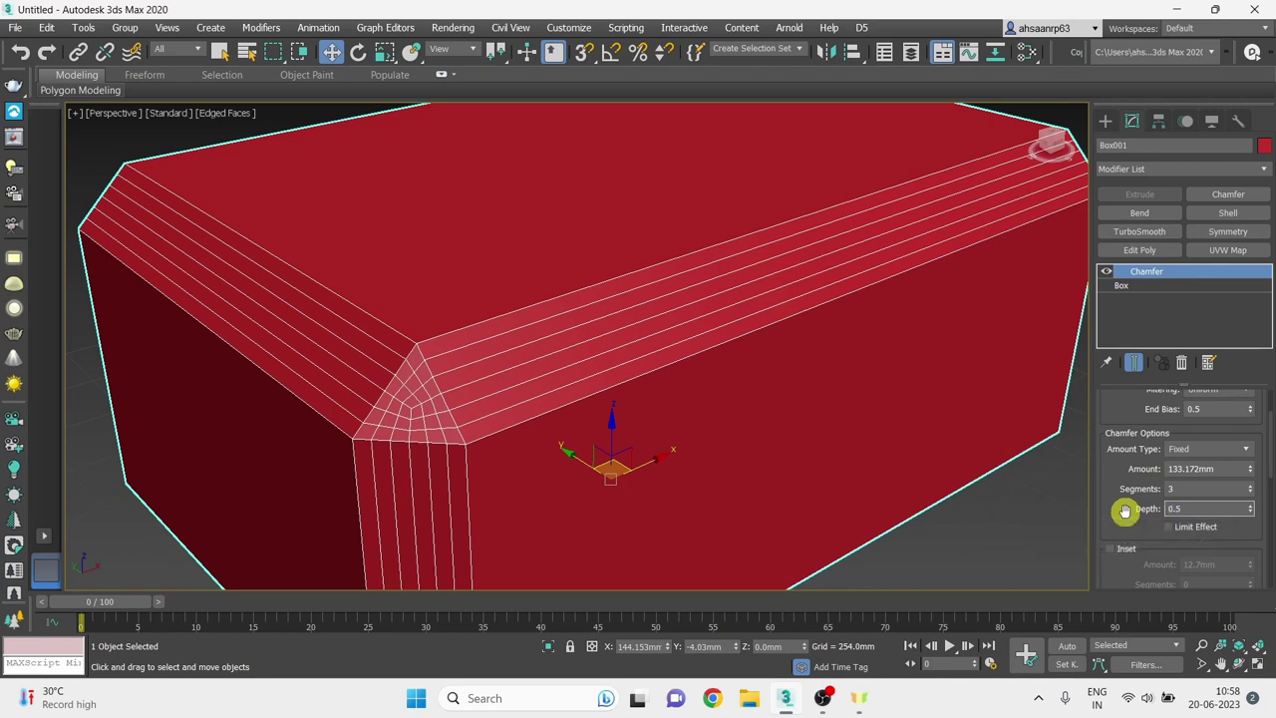
{"action": "key", "text": "Return"}
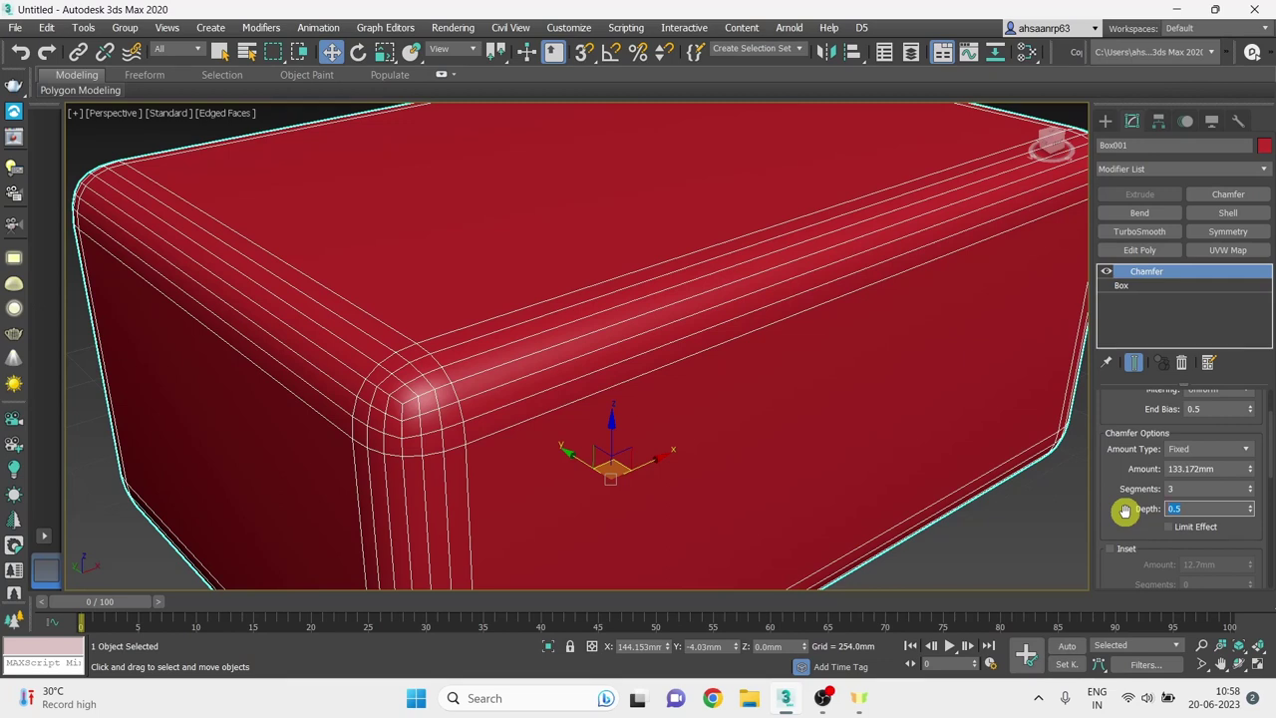
Enable Inset on the chamfer, keeping the default 12.7mm inset amount.
{"action": "scroll", "coordinate": [1124, 512], "scroll_direction": "down", "scroll_amount": 2}
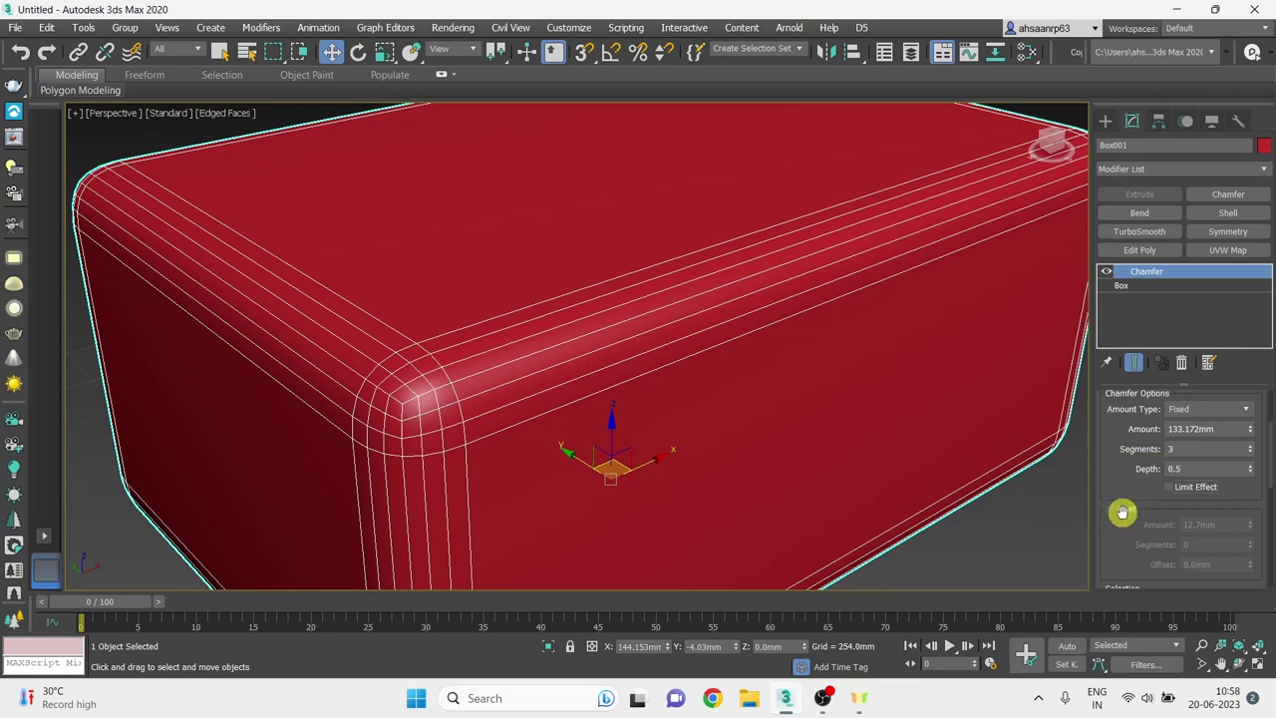
{"action": "scroll", "coordinate": [1123, 513], "scroll_direction": "down", "scroll_amount": 1}
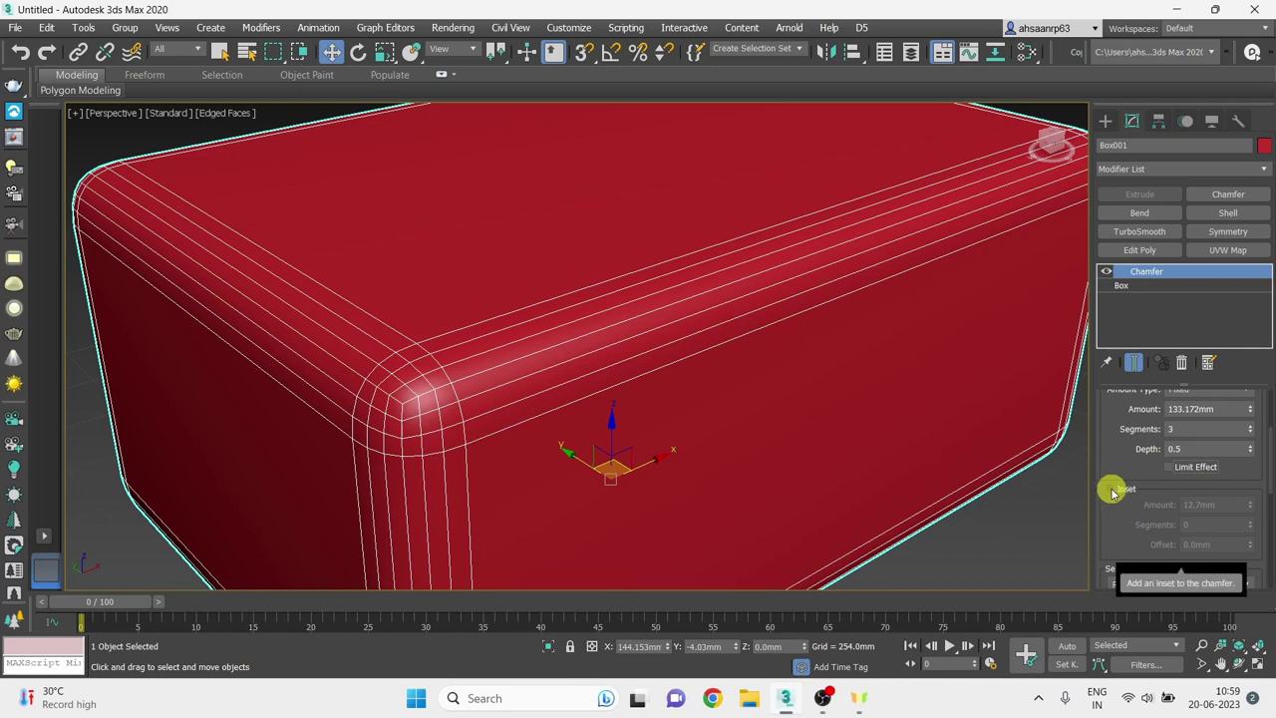
{"action": "left_click", "coordinate": [1110, 489]}
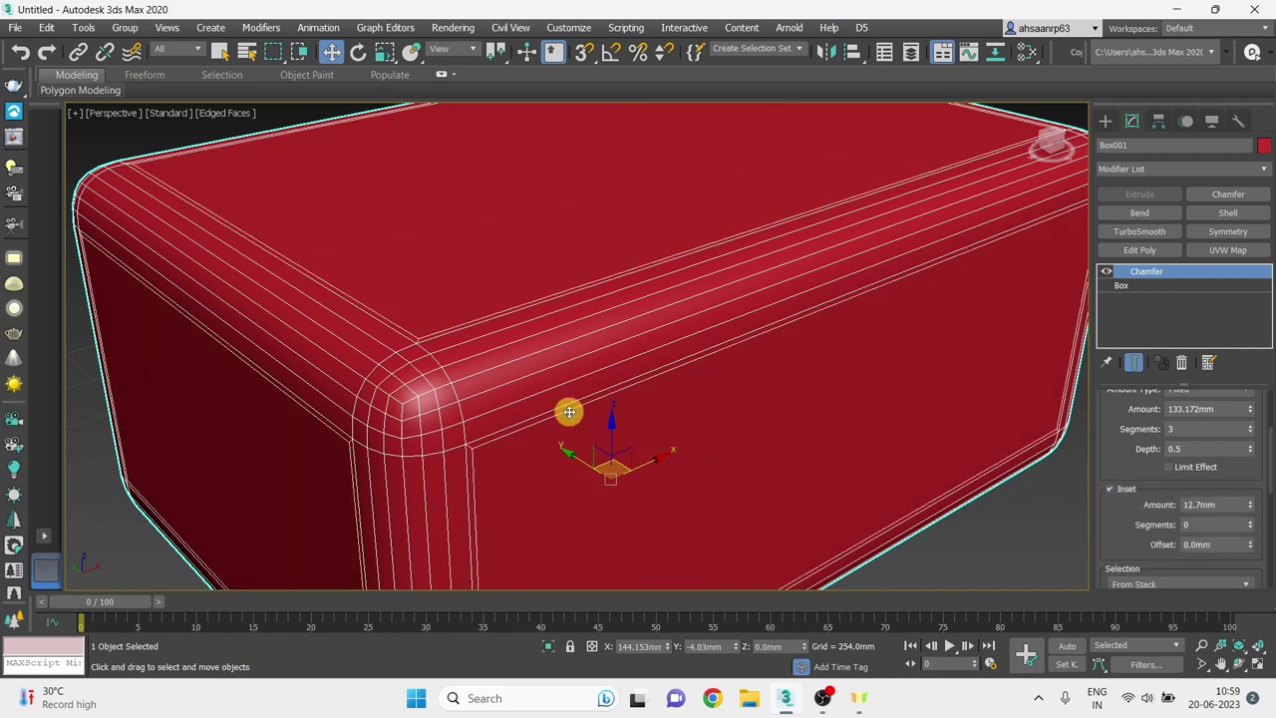
{"action": "scroll", "coordinate": [495, 313], "scroll_direction": "down", "scroll_amount": 3}
{"action": "scroll", "coordinate": [465, 362], "scroll_direction": "up", "scroll_amount": 4}
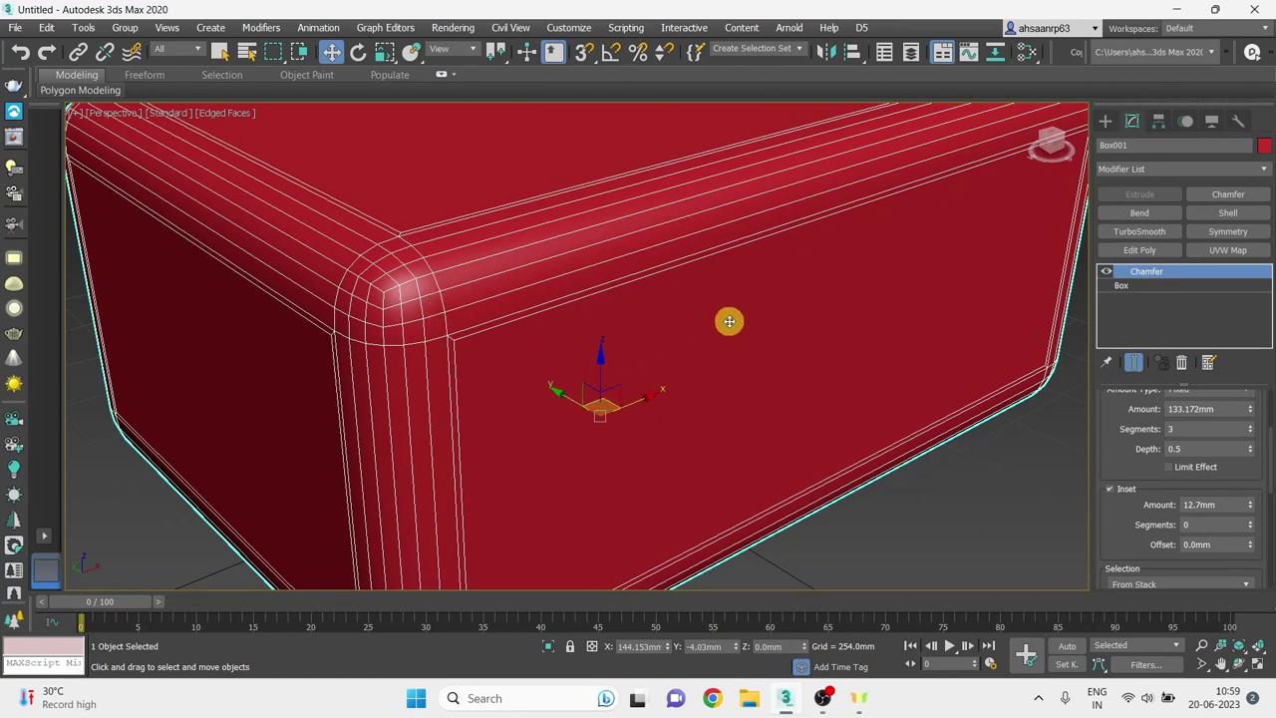
{"action": "scroll", "coordinate": [453, 333], "scroll_direction": "up", "scroll_amount": 2}
{"action": "scroll", "coordinate": [460, 361], "scroll_direction": "up", "scroll_amount": 2}
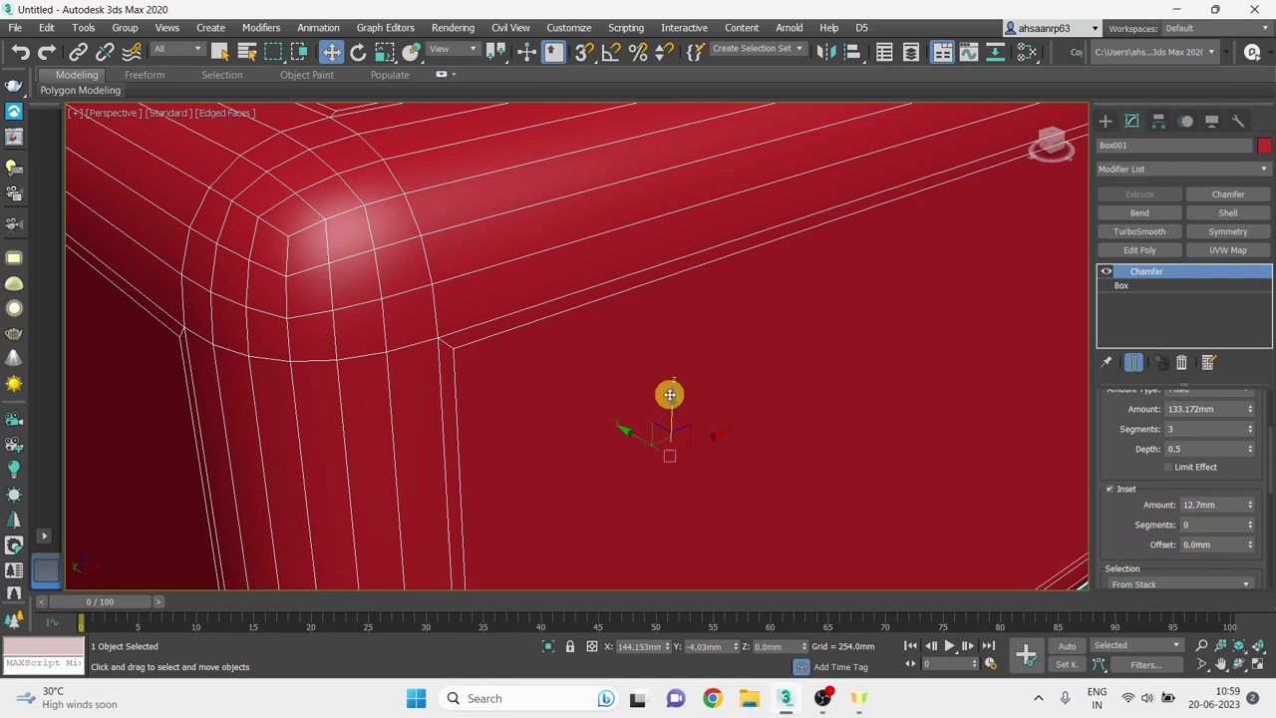
{"action": "scroll", "coordinate": [552, 312], "scroll_direction": "down", "scroll_amount": 2}
{"action": "scroll", "coordinate": [584, 376], "scroll_direction": "down", "scroll_amount": 2}
{"action": "scroll", "coordinate": [805, 362], "scroll_direction": "up", "scroll_amount": 3}
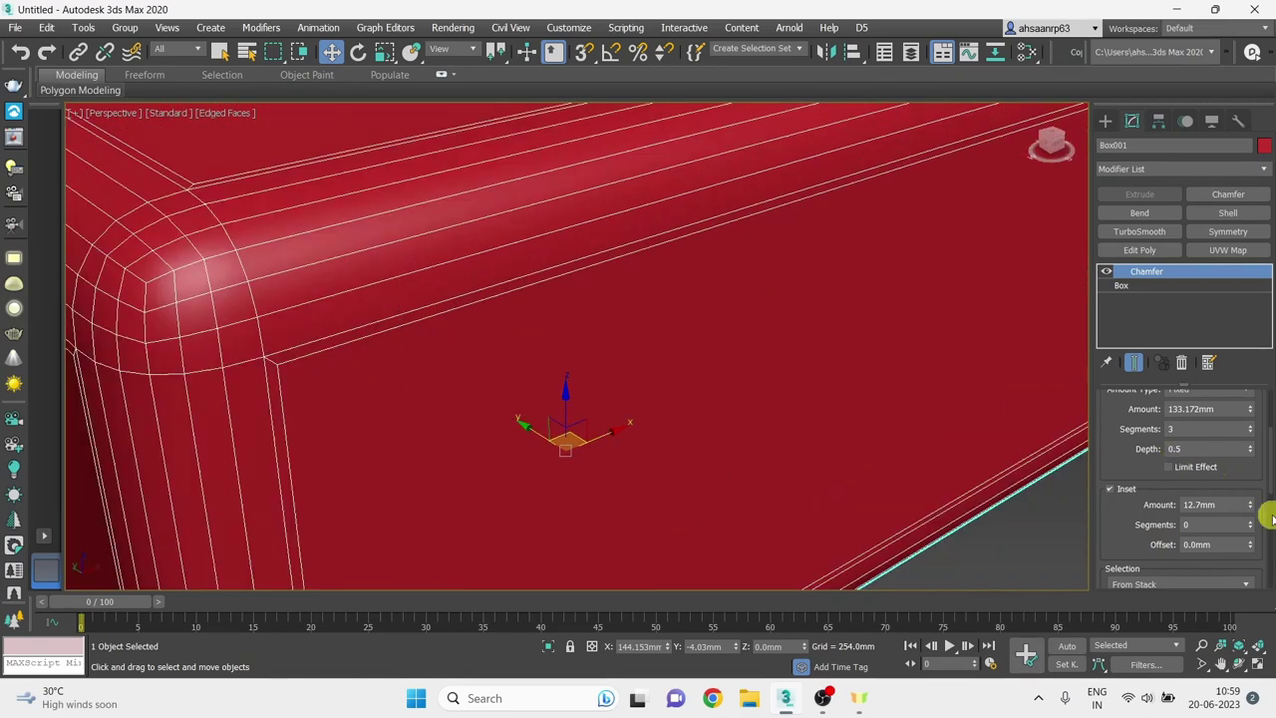
{"action": "scroll", "coordinate": [629, 352], "scroll_direction": "down", "scroll_amount": 2}
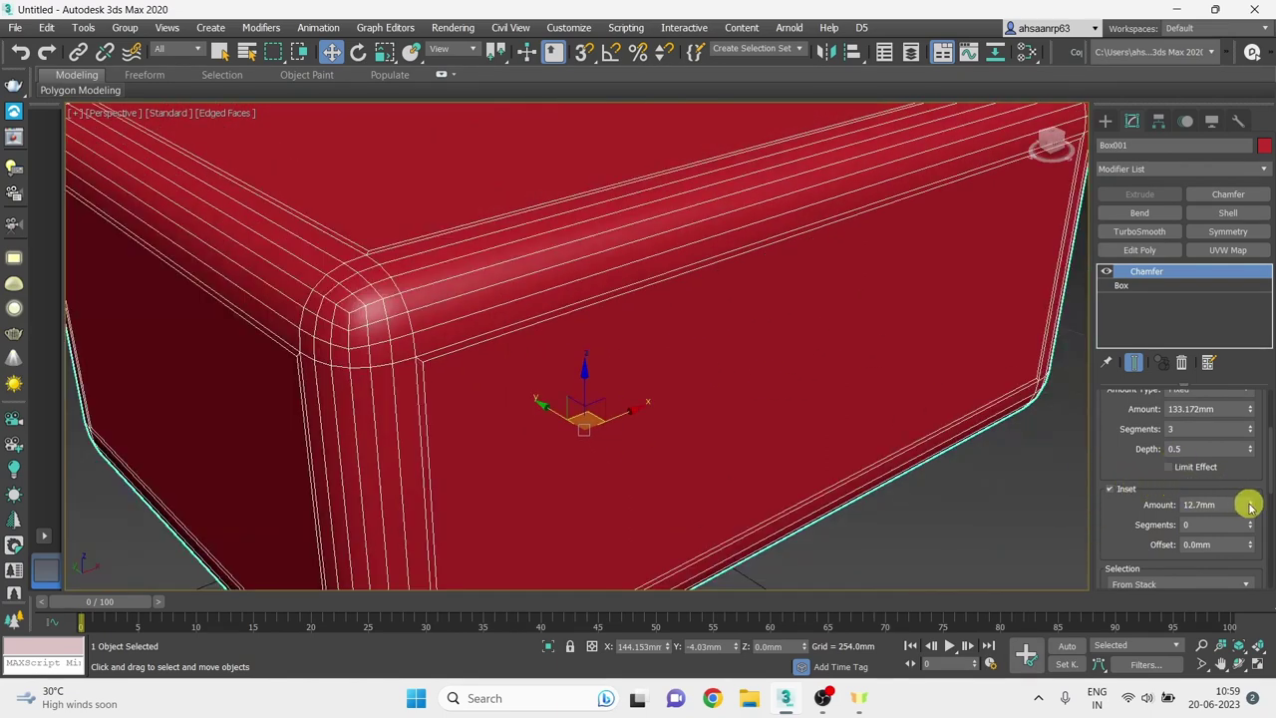
Set the chamfer Inset Amount to 48.997mm and Inset Segments to 4.
{"action": "mouse_move", "coordinate": [1252, 507]}
{"action": "left_mouse_down"}
{"action": "mouse_move", "coordinate": [1167, 250]}
{"action": "mouse_move", "coordinate": [1200, 370]}
{"action": "left_mouse_up"}
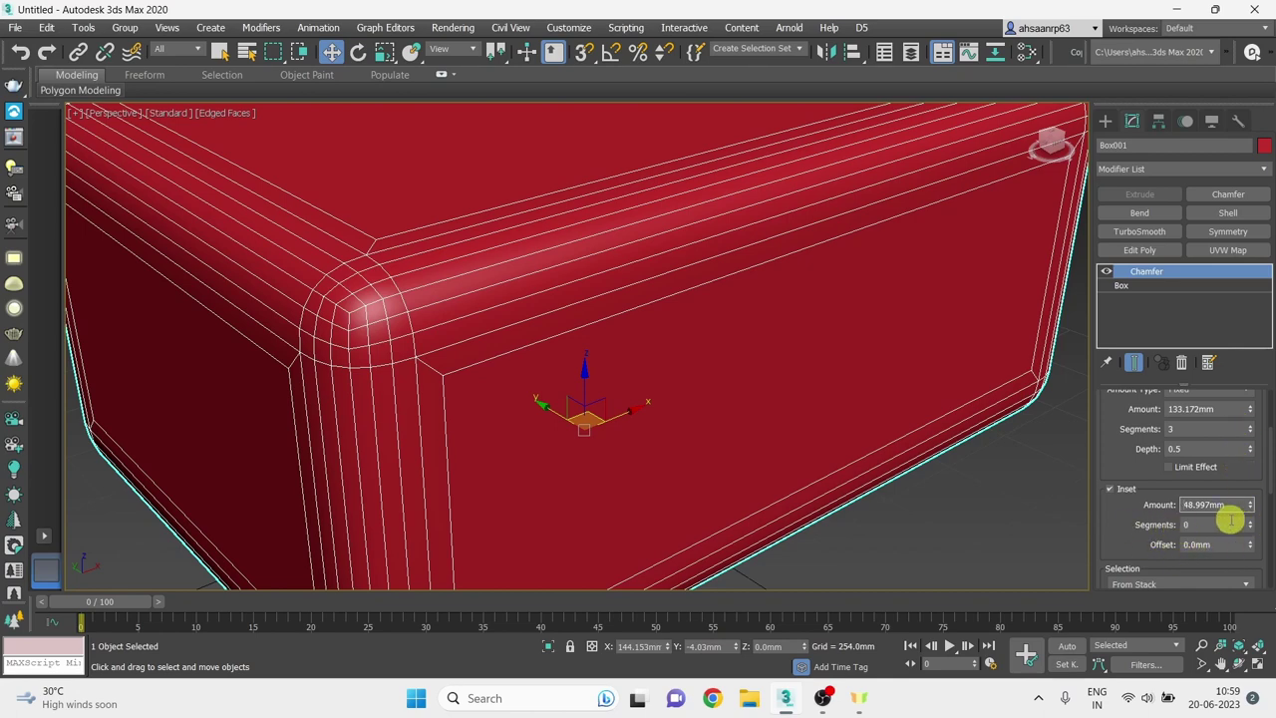
{"action": "scroll", "coordinate": [414, 371], "scroll_direction": "up", "scroll_amount": 1}
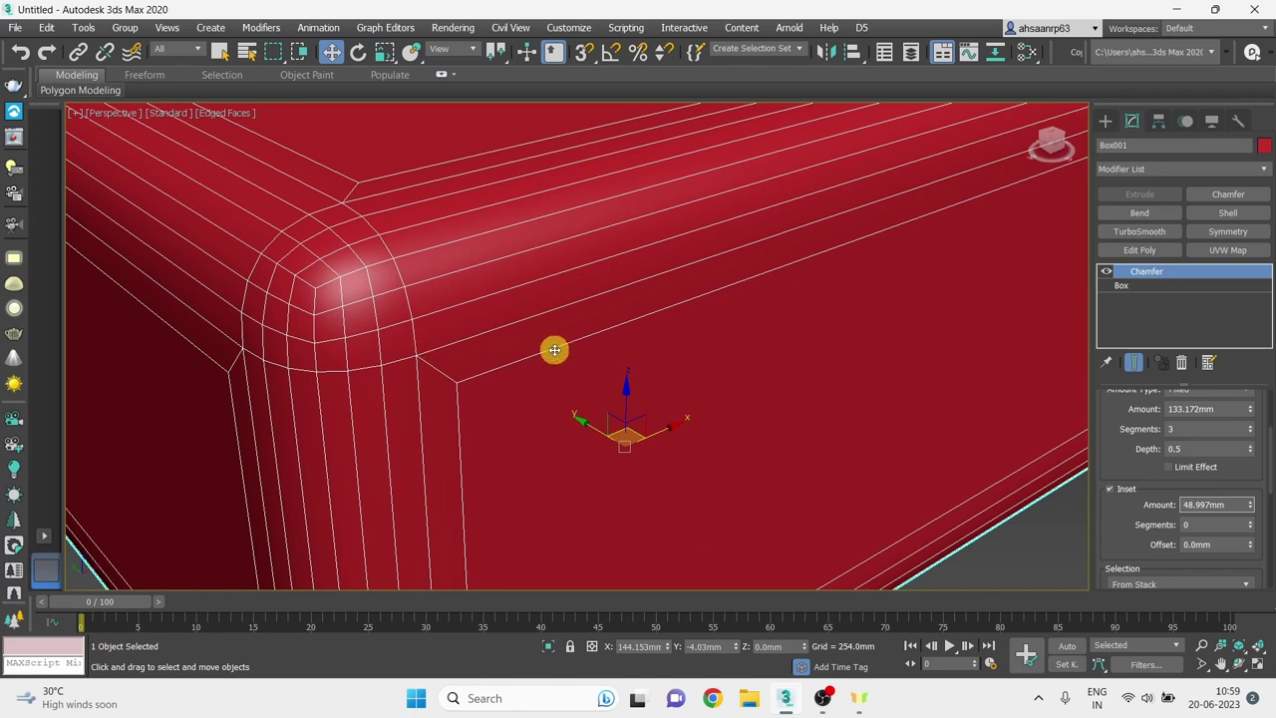
{"action": "left_click", "coordinate": [1252, 522]}
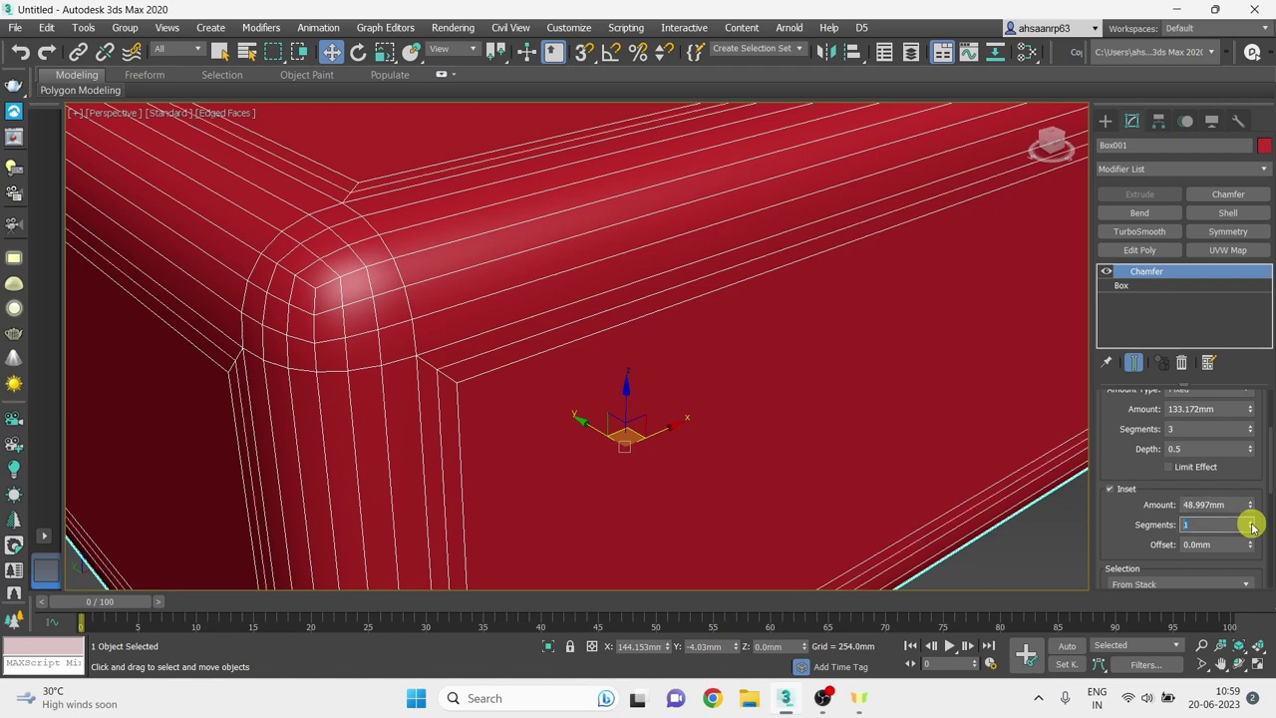
{"action": "left_click", "coordinate": [1252, 523]}
{"action": "left_click", "coordinate": [1252, 523]}
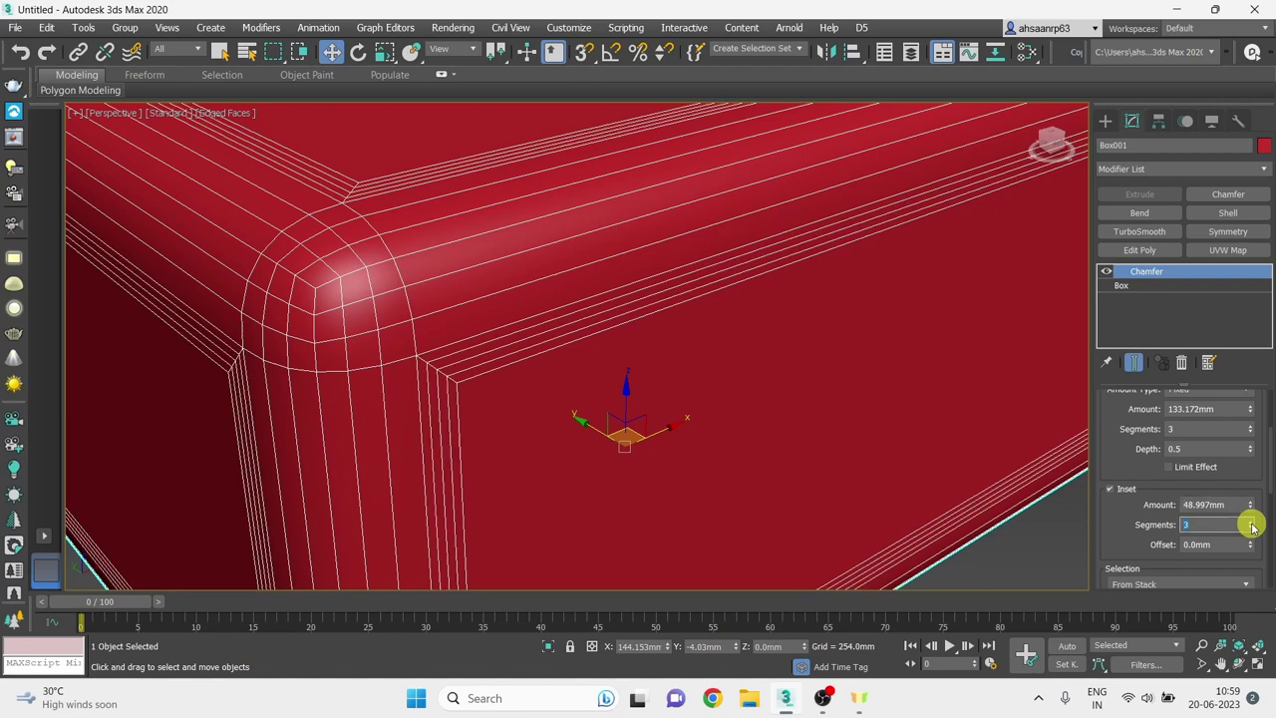
{"action": "left_click", "coordinate": [1252, 522]}
{"action": "scroll", "coordinate": [632, 330], "scroll_direction": "down", "scroll_amount": 5}
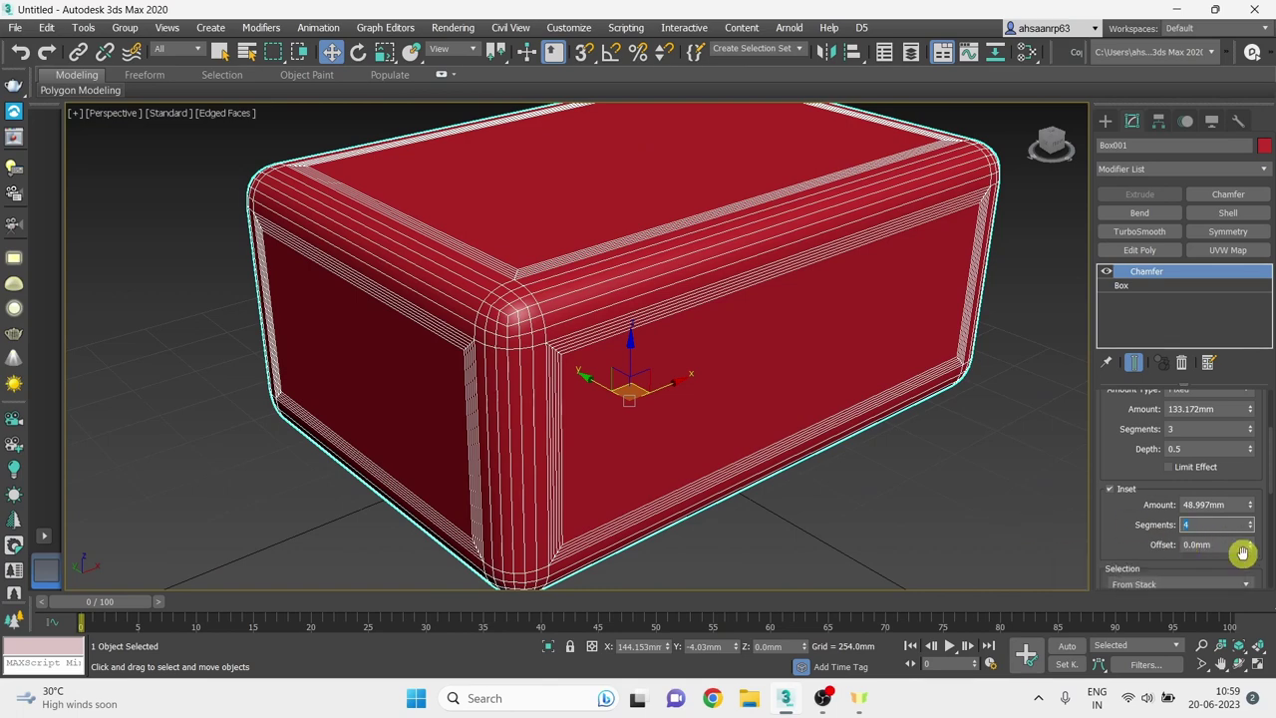
Raise the Inset Offset to 506.12mm, recessing each box face into a deep panel.
{"action": "mouse_move", "coordinate": [1250, 545]}
{"action": "left_mouse_down"}
{"action": "mouse_move", "coordinate": [1176, 149]}
{"action": "mouse_move", "coordinate": [1134, 180]}
{"action": "left_mouse_up"}
{"action": "scroll", "coordinate": [689, 379], "scroll_direction": "down", "scroll_amount": 5}
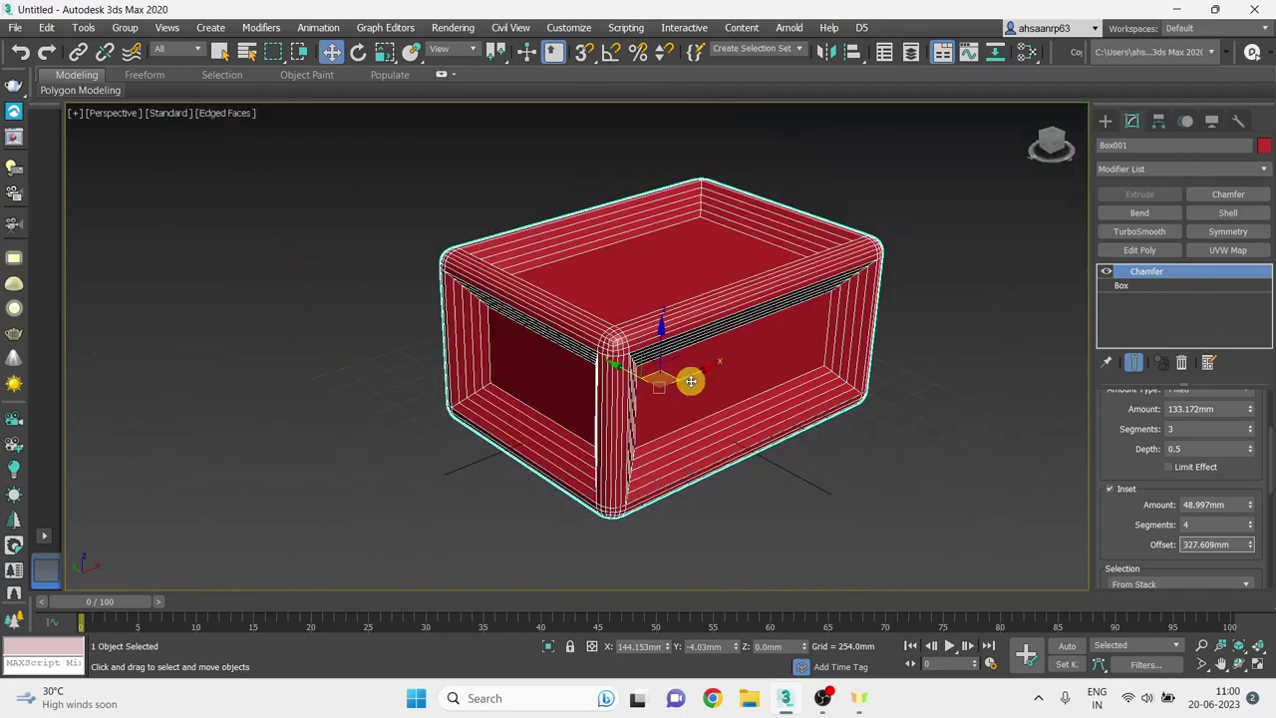
{"action": "scroll", "coordinate": [638, 367], "scroll_direction": "up", "scroll_amount": 1}
{"action": "middle_click_drag", "start_coordinate": [606, 346], "coordinate": [507, 325], "text": "alt"}
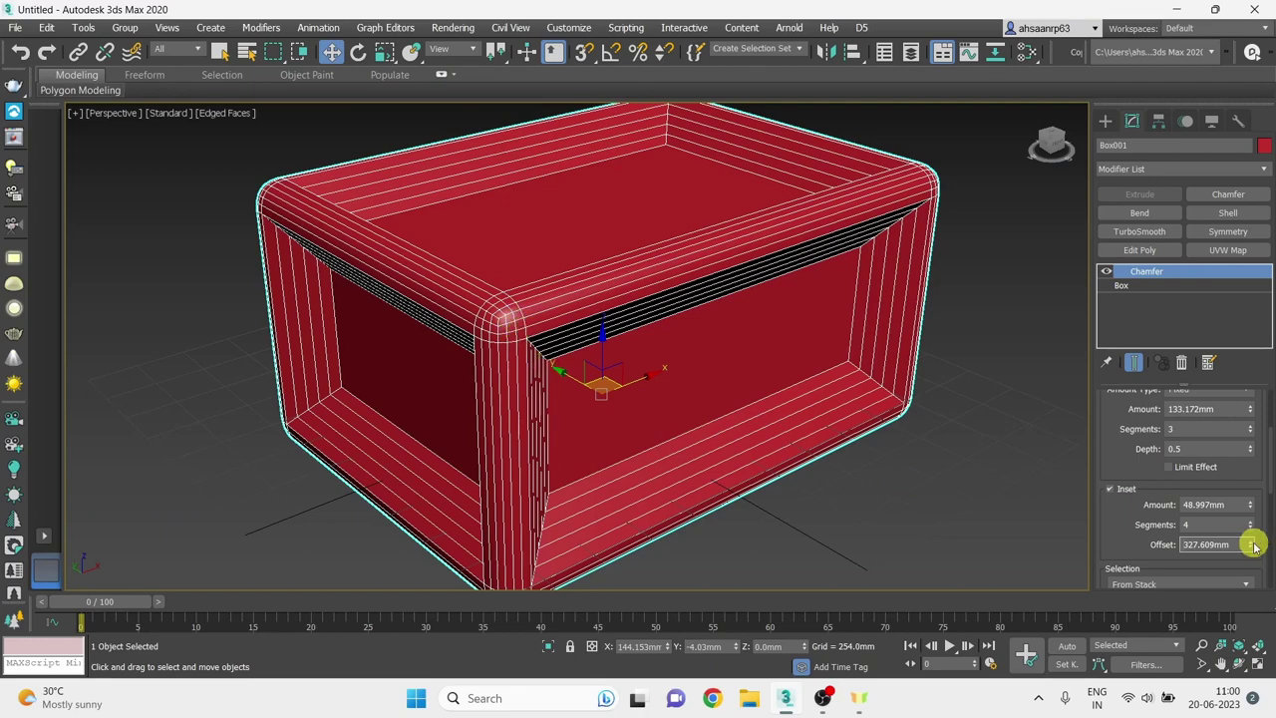
{"action": "left_click_drag", "start_coordinate": [1254, 544], "coordinate": [1257, 470]}
{"action": "scroll", "coordinate": [1113, 459], "scroll_direction": "up", "scroll_amount": 3}
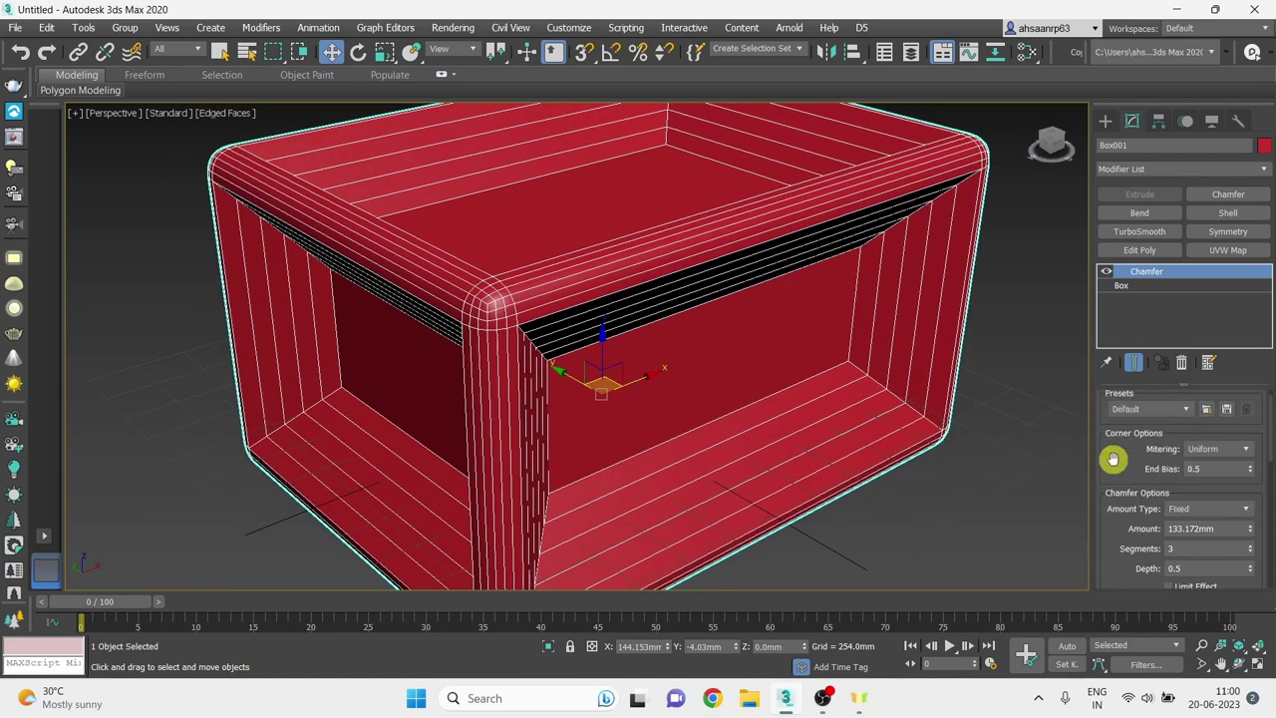
{"action": "scroll", "coordinate": [705, 412], "scroll_direction": "down", "scroll_amount": 10}
{"action": "scroll", "coordinate": [738, 458], "scroll_direction": "up", "scroll_amount": 6}
Deselect the box and preview it with plain shading, then turn the edged-faces display back on.
{"action": "left_click", "coordinate": [818, 503]}
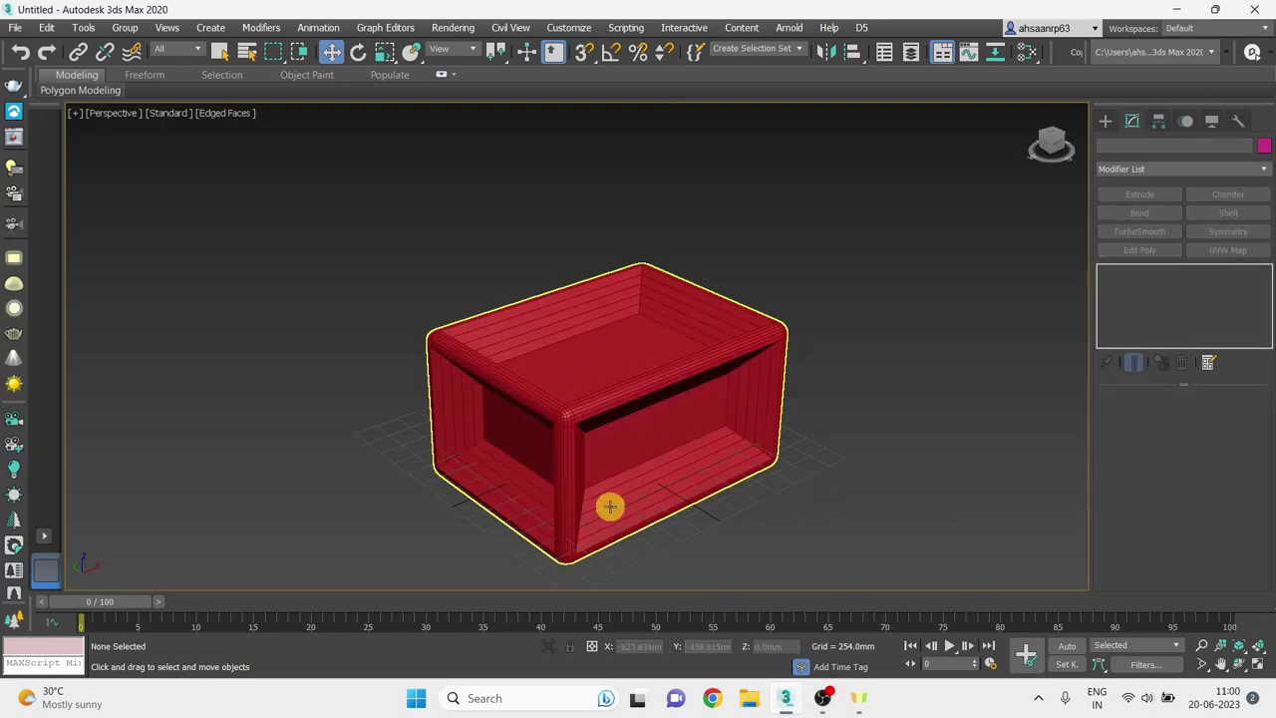
{"action": "scroll", "coordinate": [581, 533], "scroll_direction": "up", "scroll_amount": 3}
{"action": "key", "text": "F4"}
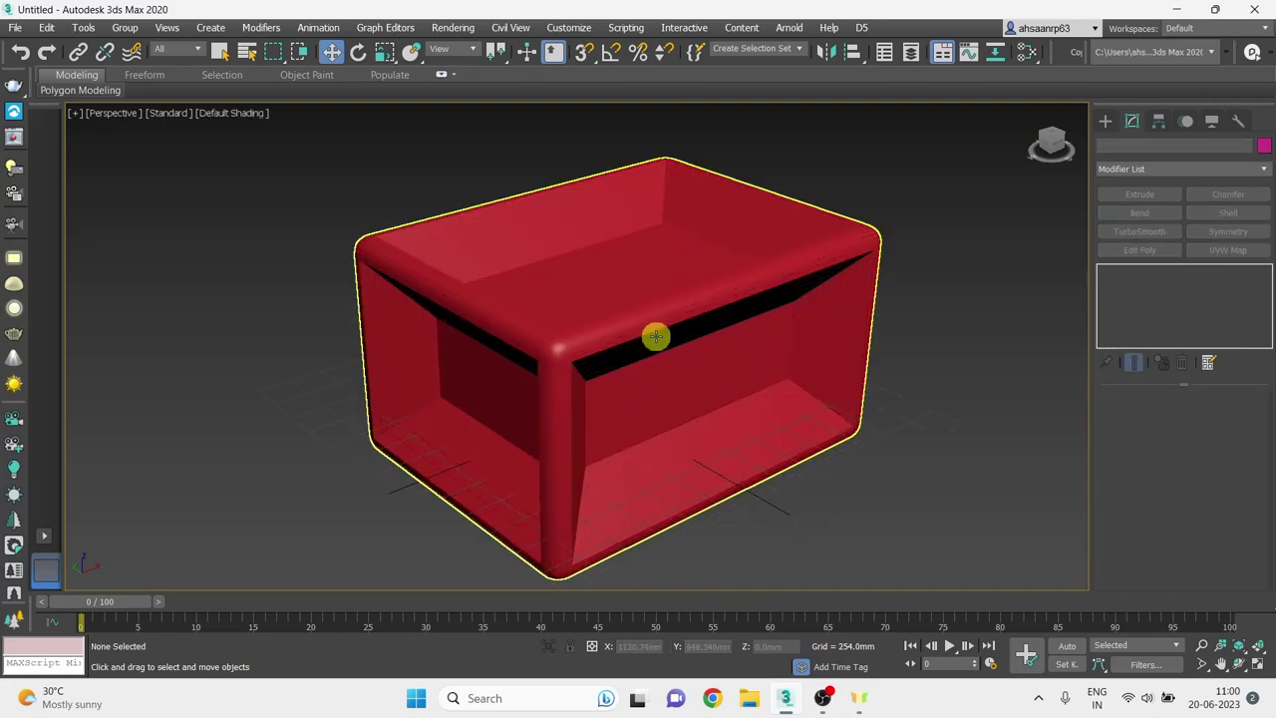
{"action": "key", "text": "F4"}
Reselect Box001 to show its Chamfer settings and orbit to a more frontal view.
{"action": "left_click", "coordinate": [673, 391]}
{"action": "mouse_move", "coordinate": [625, 505]}
{"action": "middle_mouse_down", "text": "alt"}
{"action": "mouse_move", "coordinate": [707, 399]}
{"action": "mouse_move", "coordinate": [620, 514]}
{"action": "middle_mouse_up", "text": "alt"}
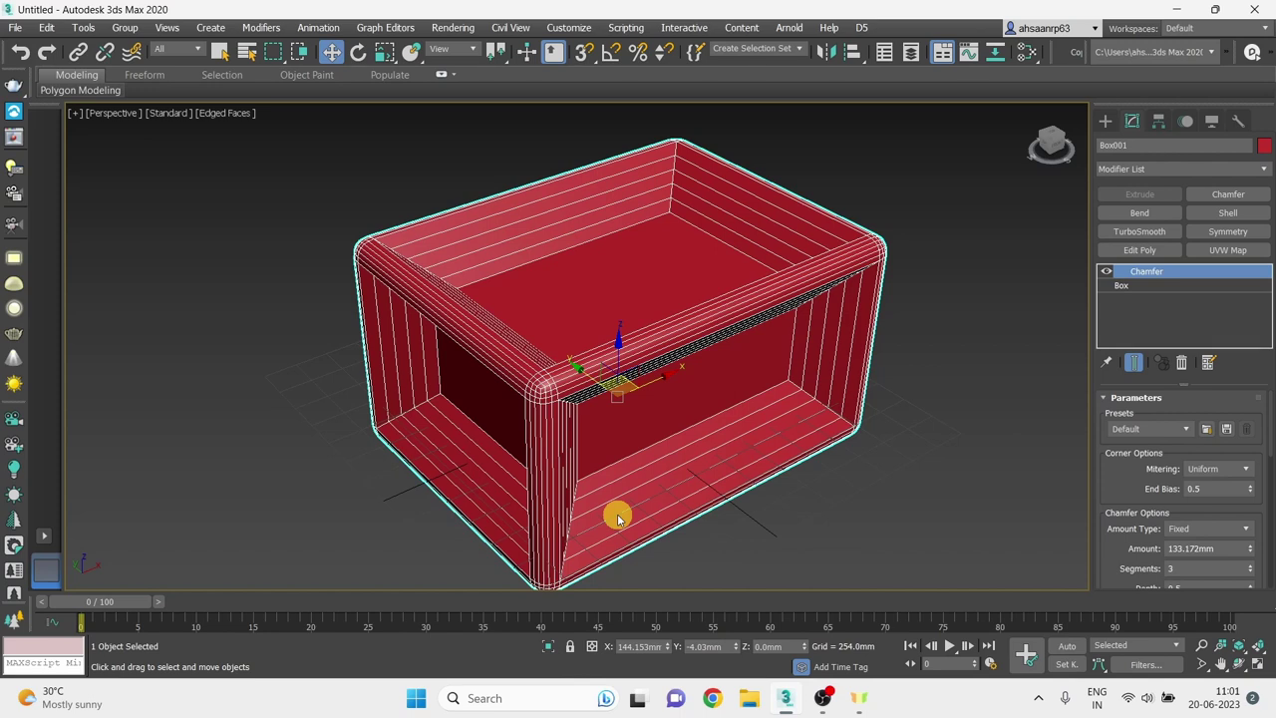
{"action": "scroll", "coordinate": [624, 387], "scroll_direction": "down", "scroll_amount": 2}
{"action": "scroll", "coordinate": [655, 374], "scroll_direction": "up", "scroll_amount": 4}
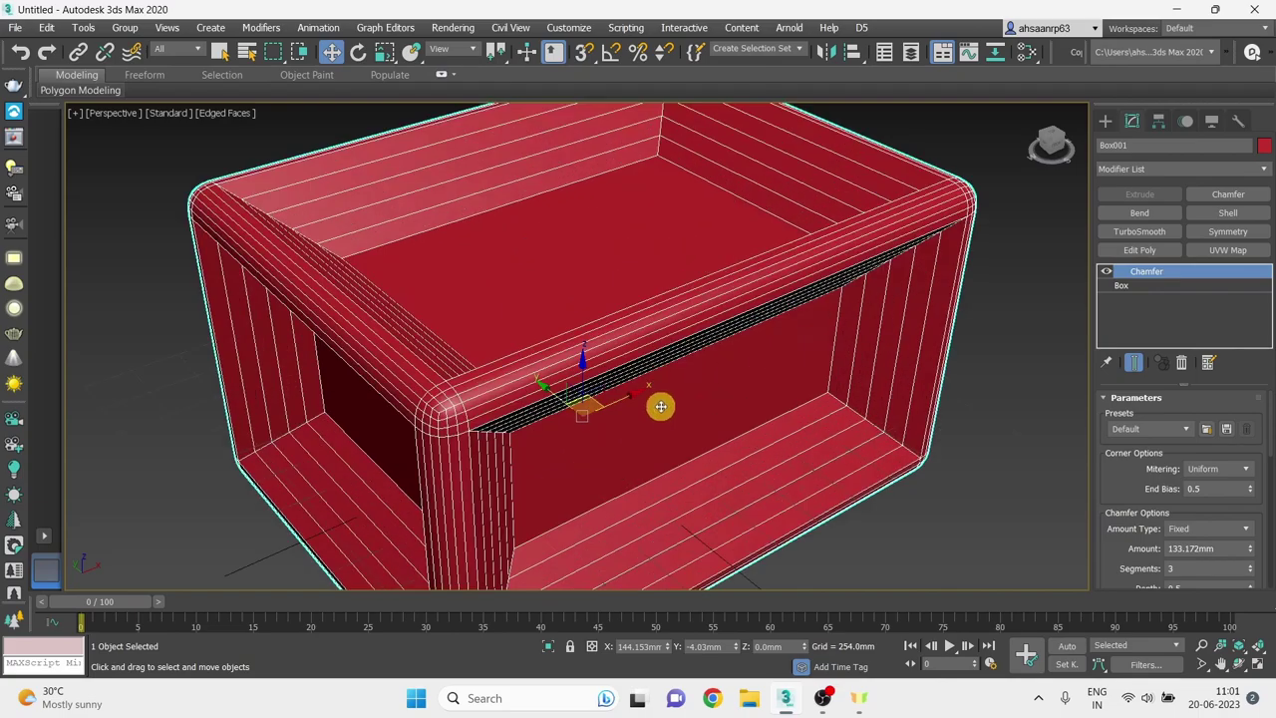
{"action": "scroll", "coordinate": [649, 390], "scroll_direction": "down", "scroll_amount": 3}
{"action": "mouse_move", "coordinate": [797, 461]}
{"action": "middle_mouse_down", "text": "alt"}
{"action": "mouse_move", "coordinate": [726, 462]}
{"action": "mouse_move", "coordinate": [705, 387]}
{"action": "middle_mouse_up", "text": "alt"}
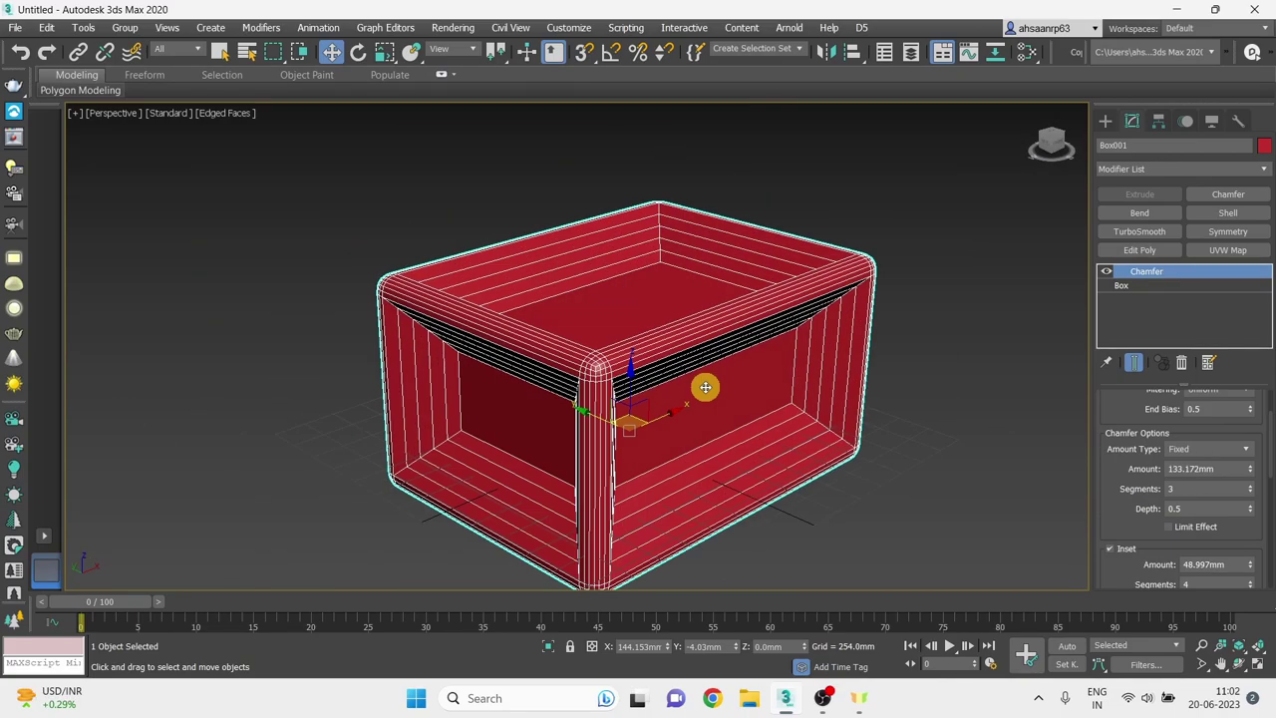